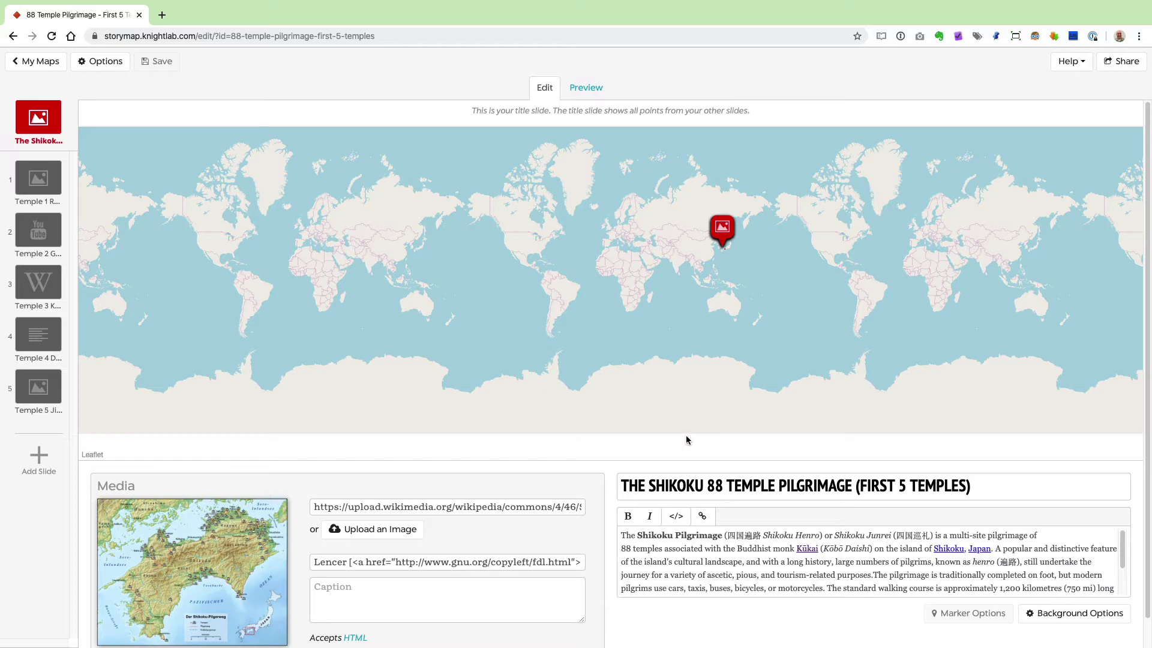
- Add a 0 to the title heading so it reads FIRST 50 TEMPLES, then save
{"action": "left_click", "coordinate": [906, 486]}
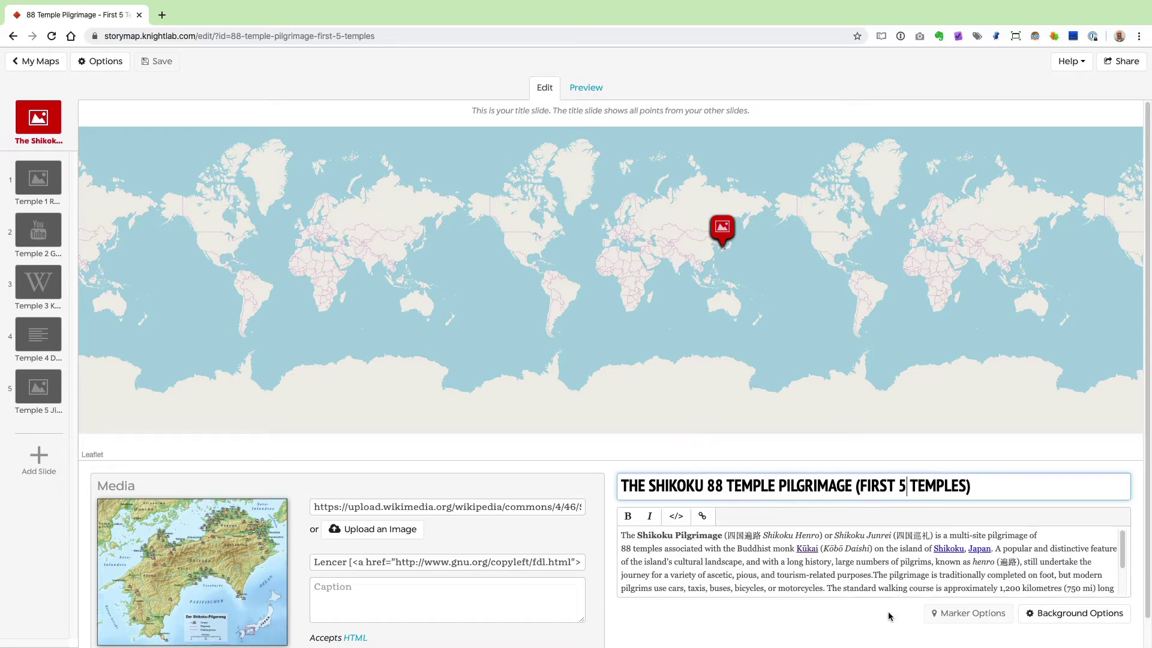
{"action": "type", "text": "0"}
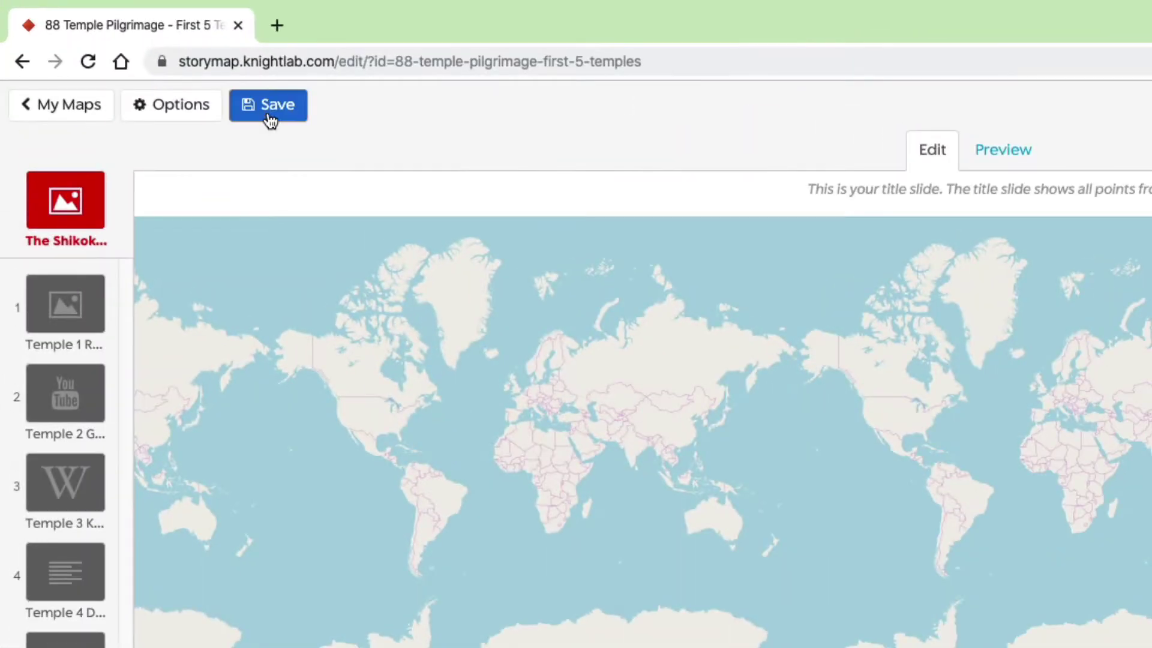
{"action": "left_click", "coordinate": [270, 114]}
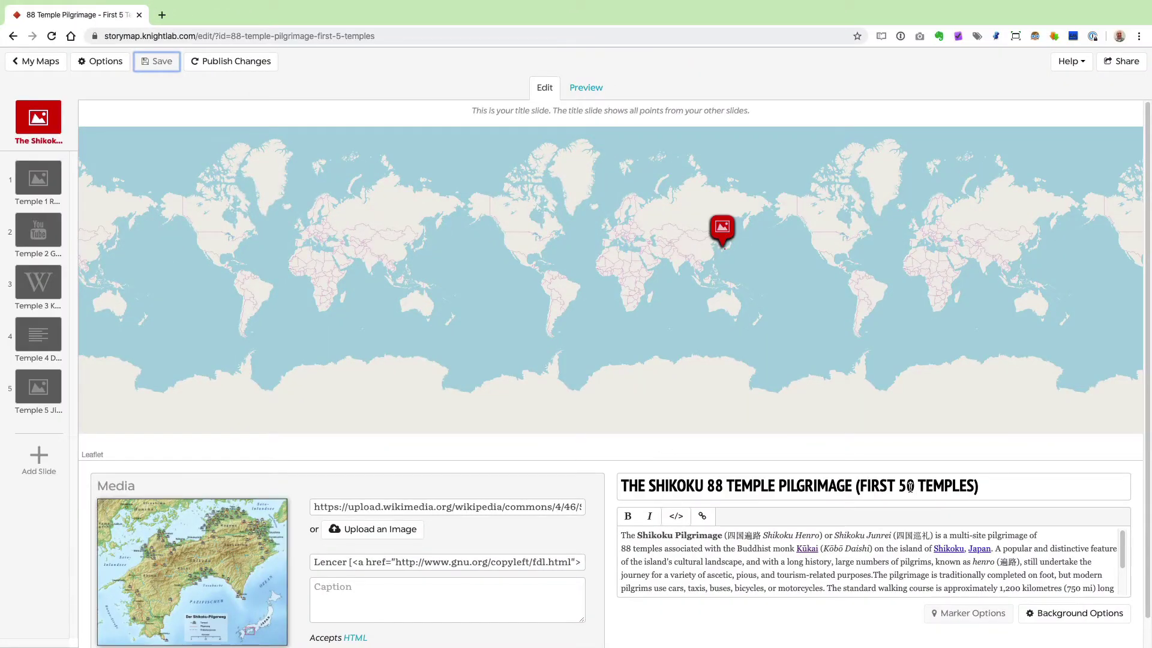
- Publish the pending changes so the share link becomes the index.html page, then close sharing
{"action": "left_click", "coordinate": [1126, 62]}
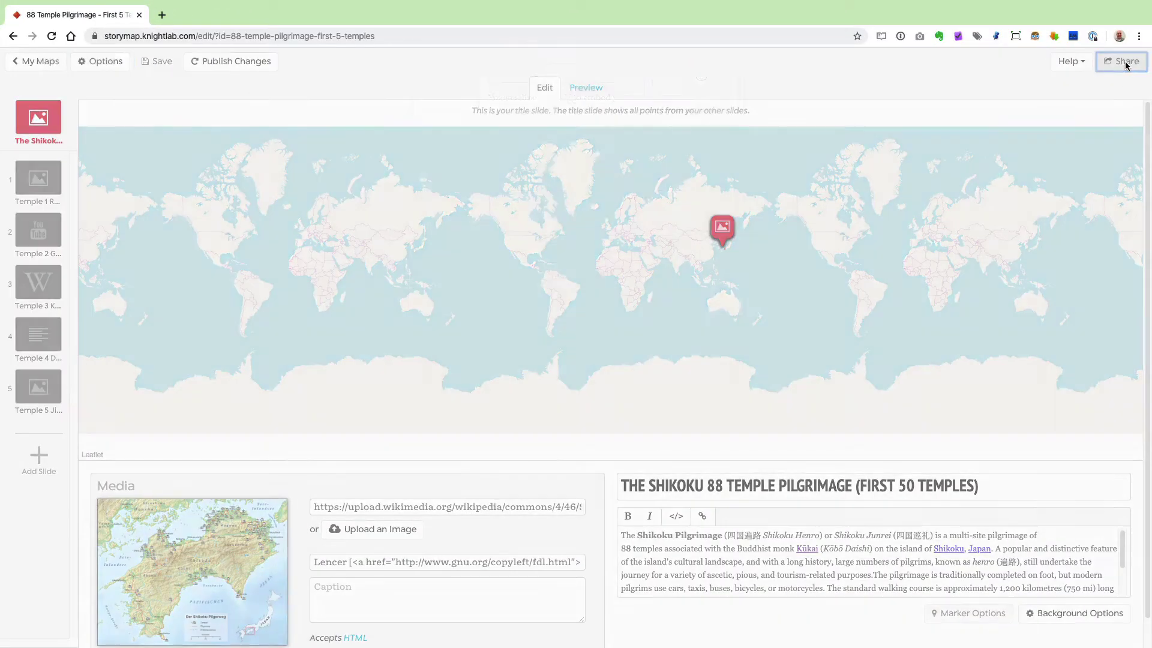
{"action": "left_click_drag", "start_coordinate": [422, 213], "coordinate": [532, 213]}
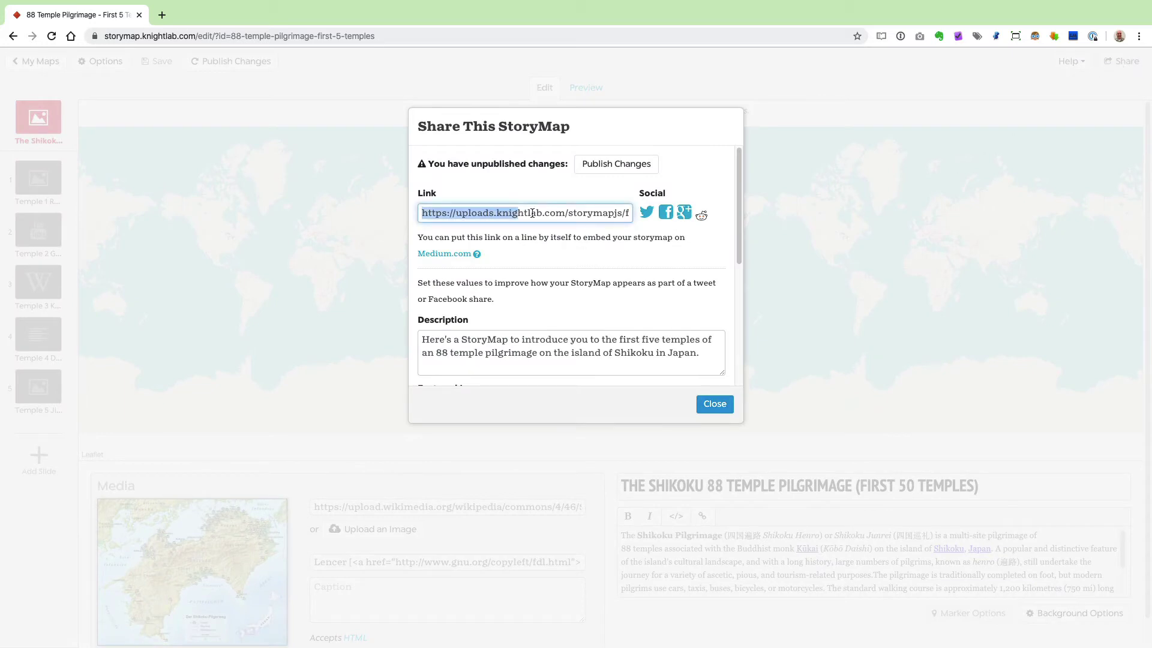
{"action": "left_click_drag", "start_coordinate": [532, 213], "coordinate": [630, 214]}
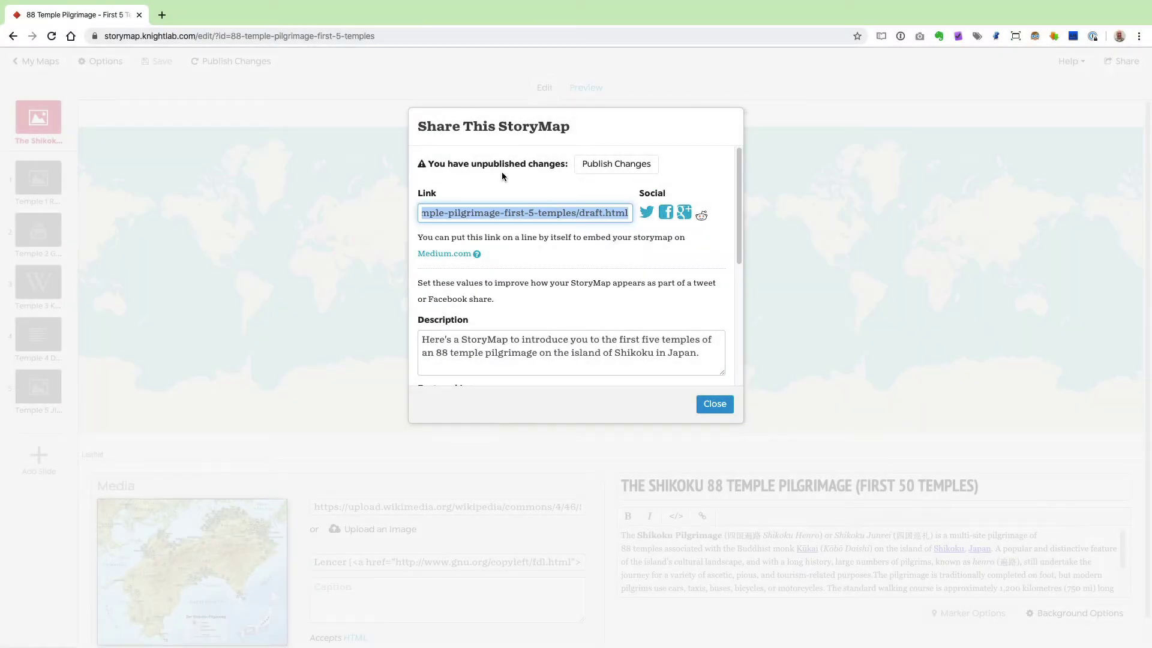
{"action": "left_click", "coordinate": [605, 167]}
{"action": "left_click", "coordinate": [605, 175]}
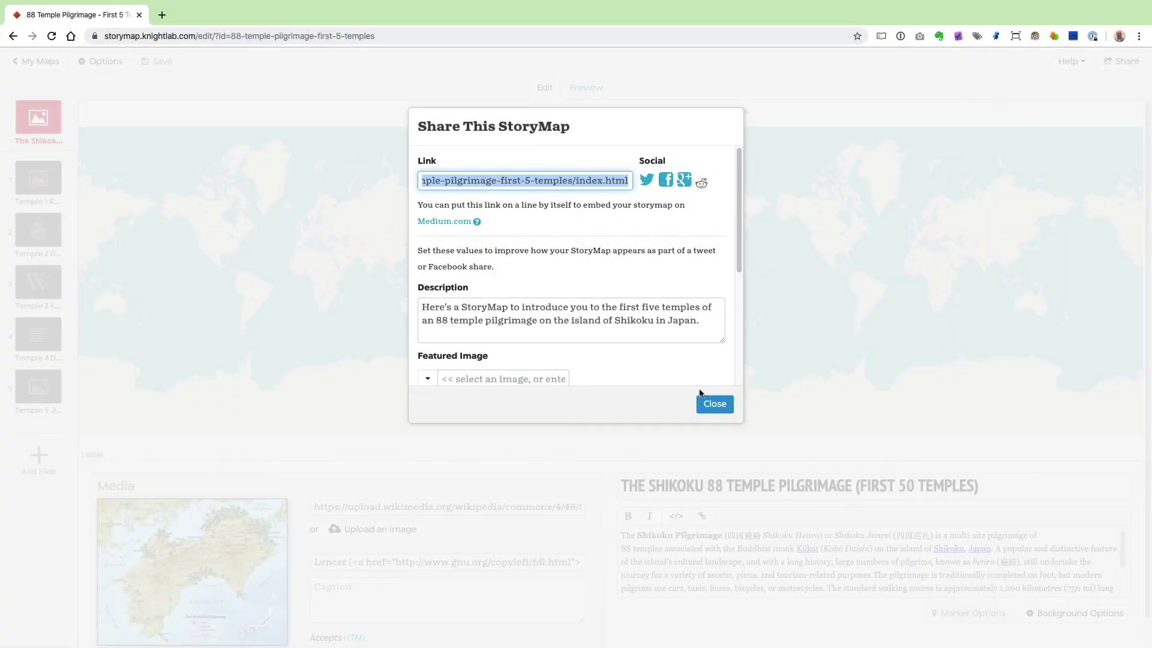
{"action": "left_click", "coordinate": [711, 405]}
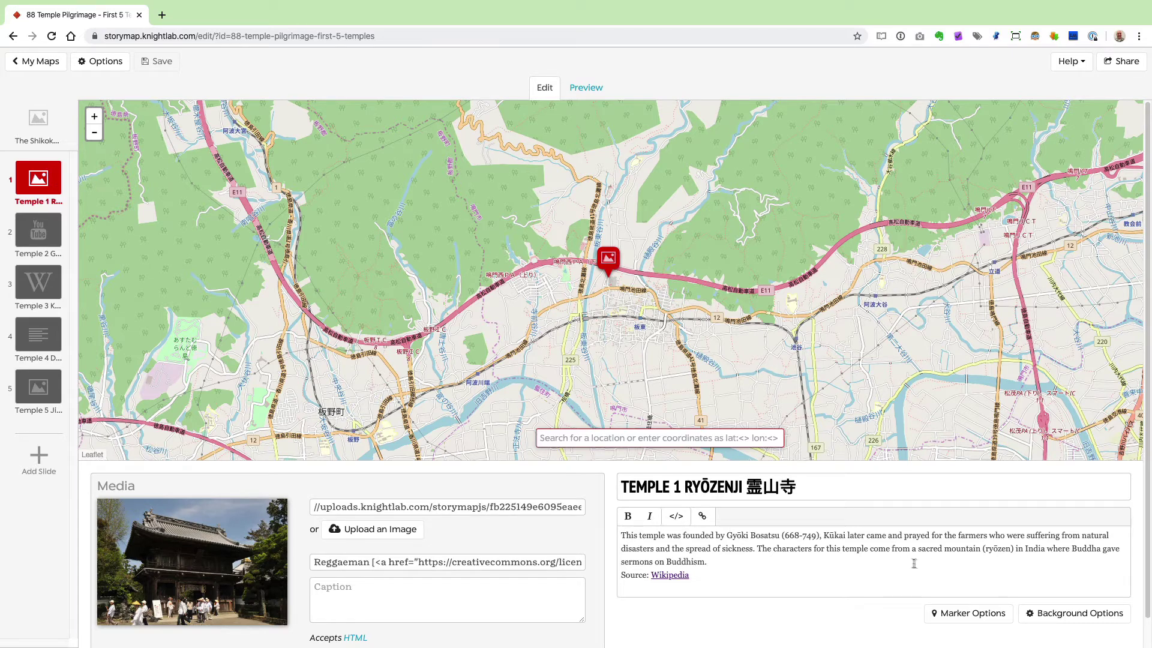
- Upload buddhist-temple.png as Temple 1's custom pagoda map marker
{"action": "left_click", "coordinate": [959, 618]}
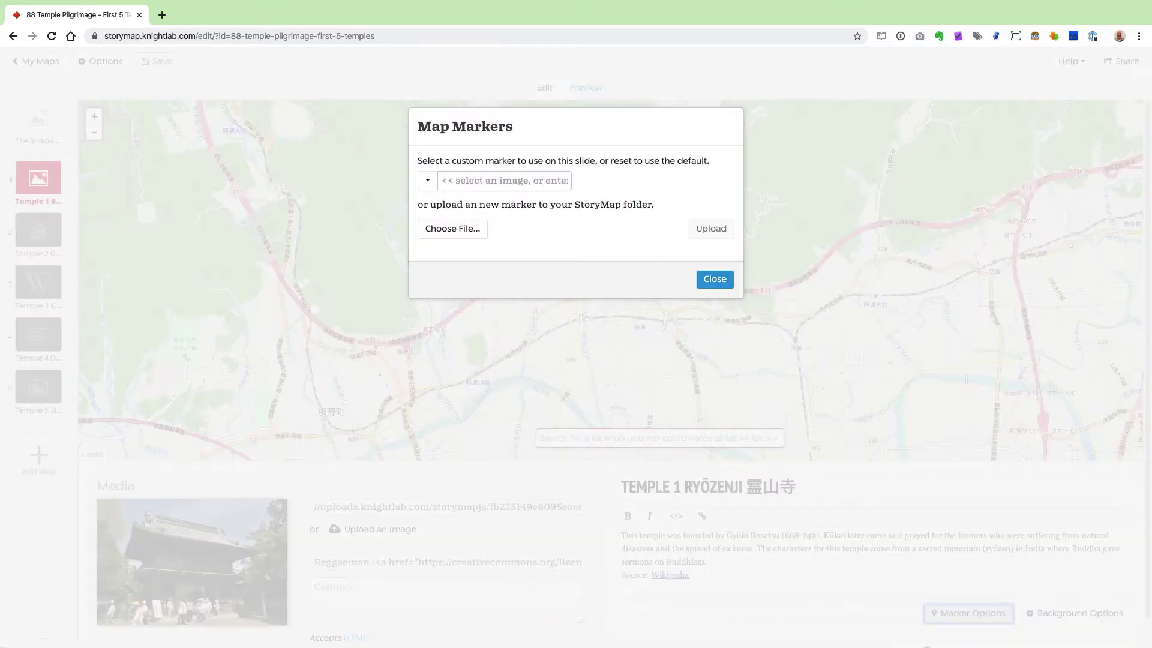
{"action": "left_click", "coordinate": [456, 228]}
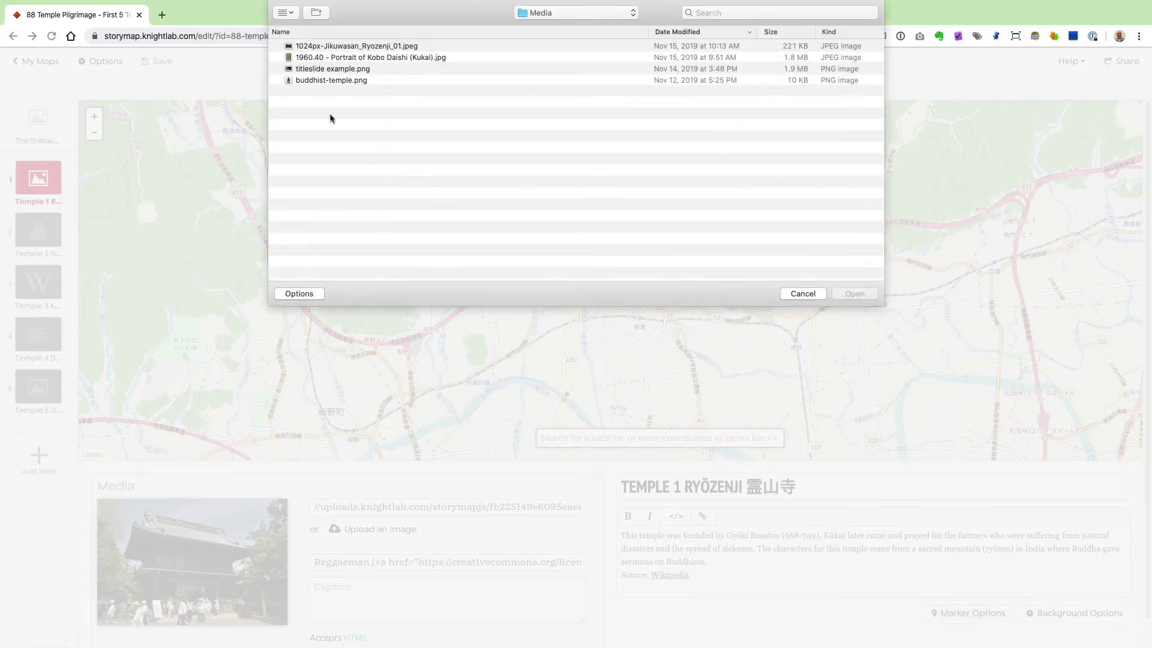
{"action": "left_click", "coordinate": [314, 81]}
{"action": "left_click", "coordinate": [856, 294]}
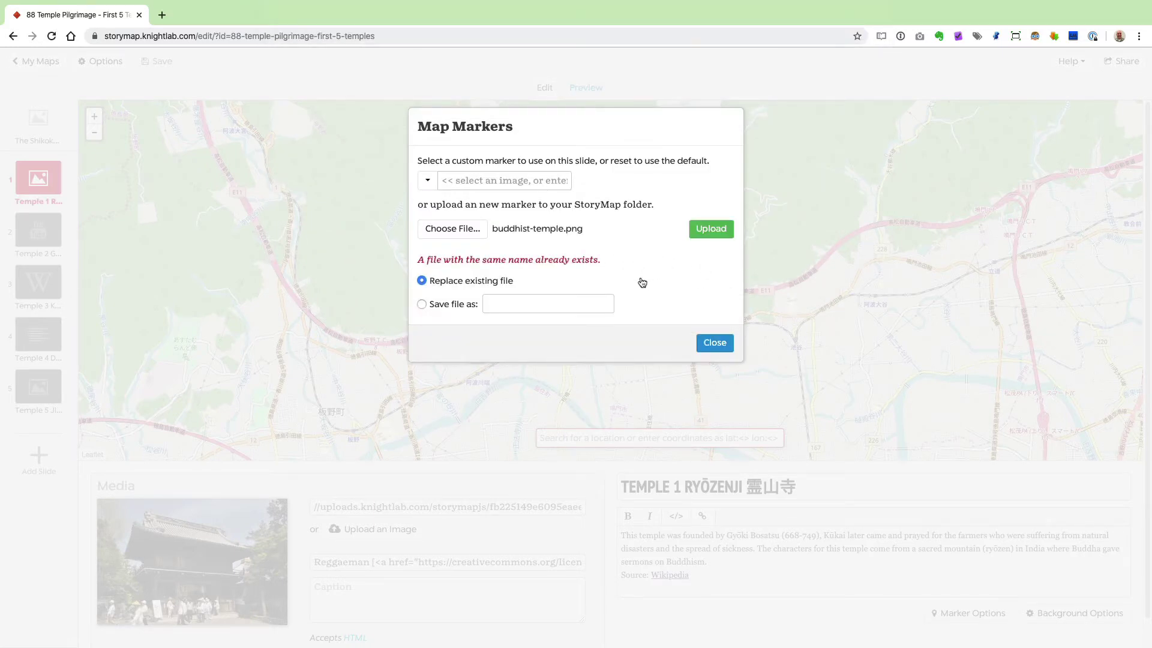
{"action": "left_click", "coordinate": [706, 232]}
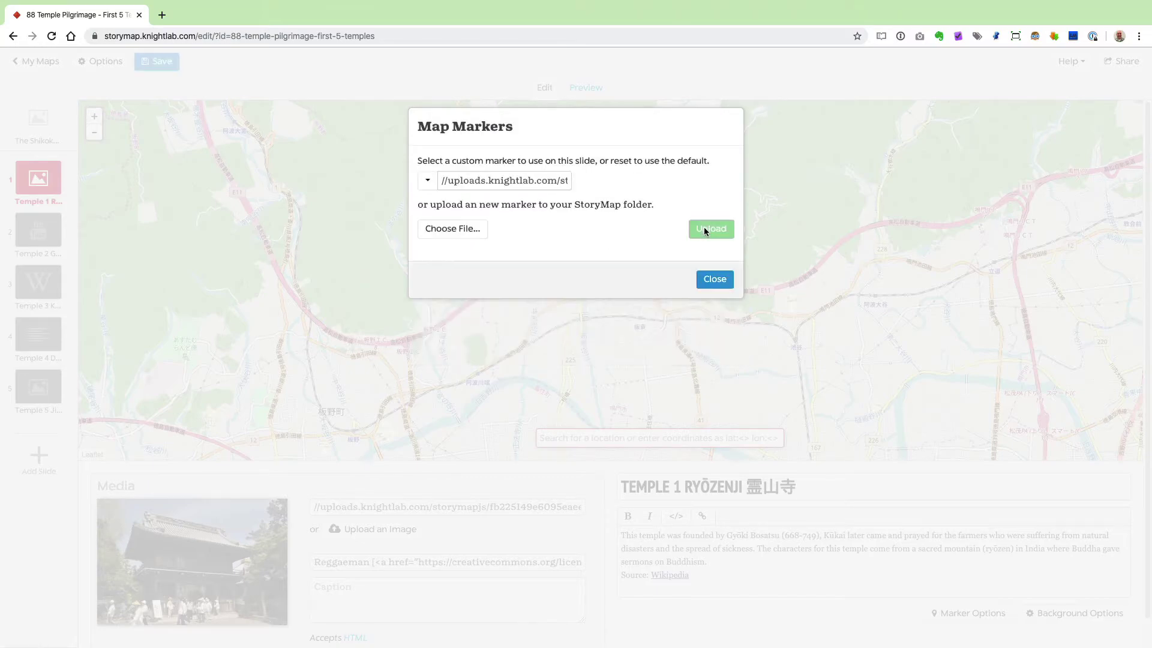
{"action": "left_click", "coordinate": [712, 278]}
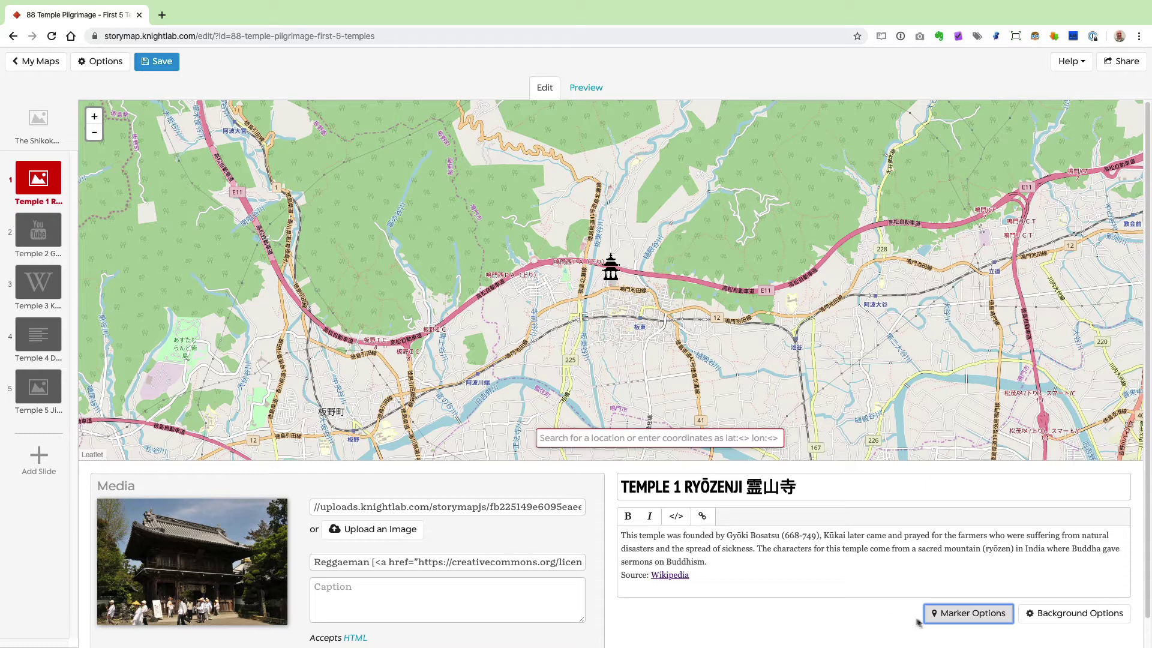
- Try the 1024px-Jikuwasan_Ryozenji_01.jpeg photo as Temple 1's map marker
{"action": "left_click", "coordinate": [960, 613]}
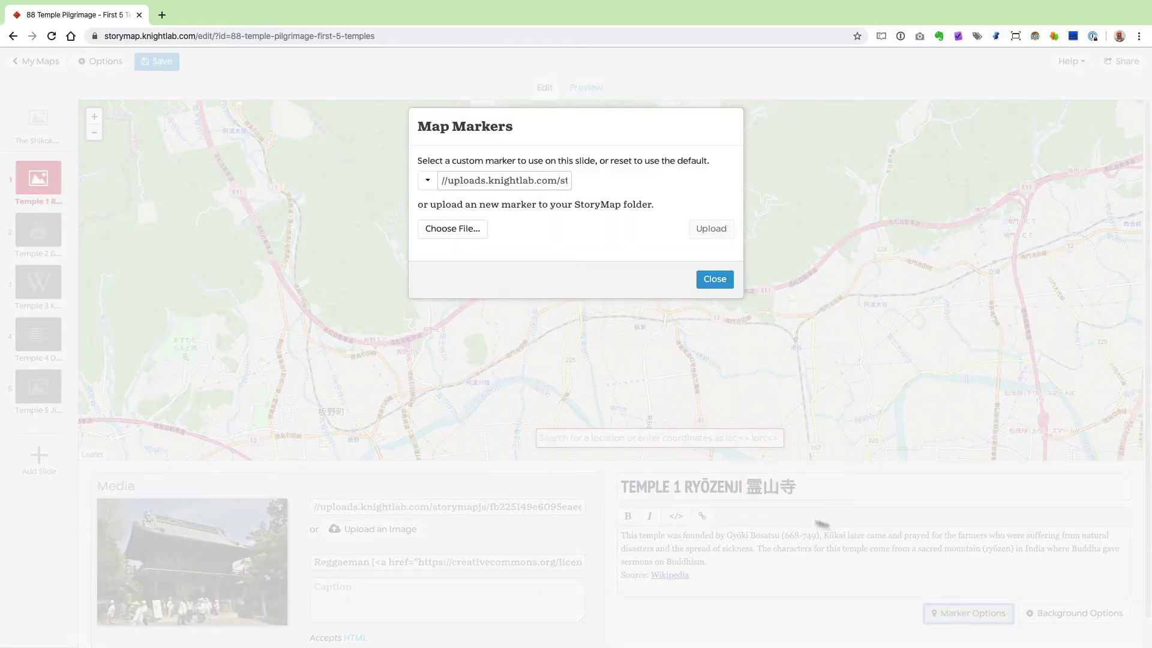
{"action": "left_click", "coordinate": [428, 183]}
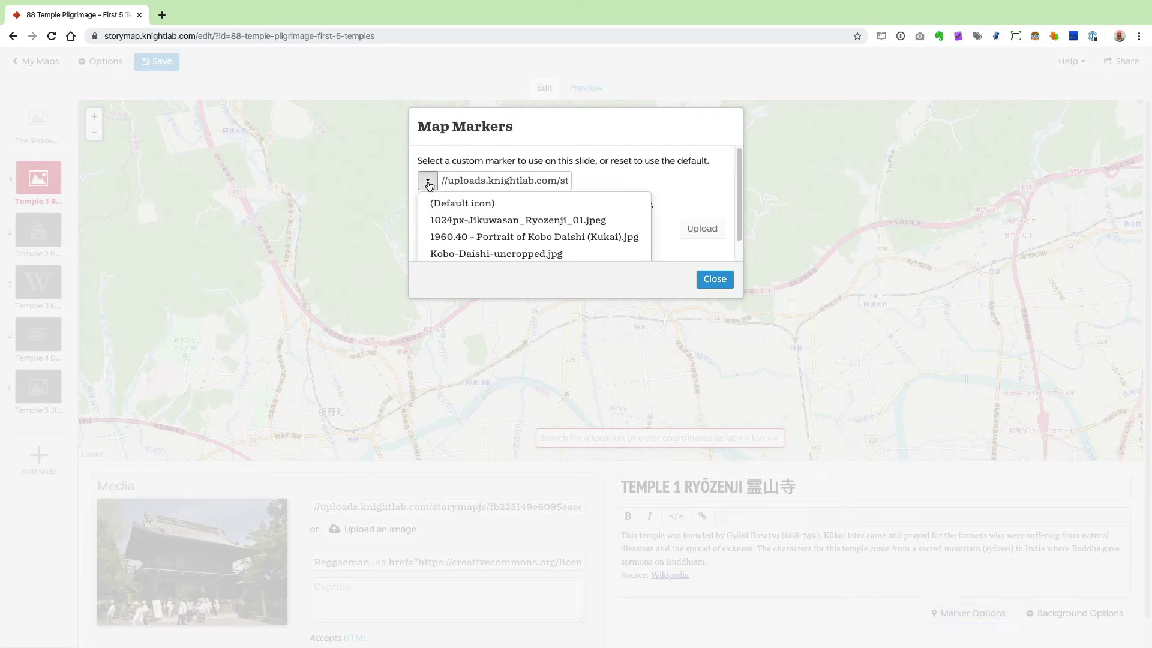
{"action": "left_click", "coordinate": [444, 223]}
{"action": "left_click", "coordinate": [713, 279]}
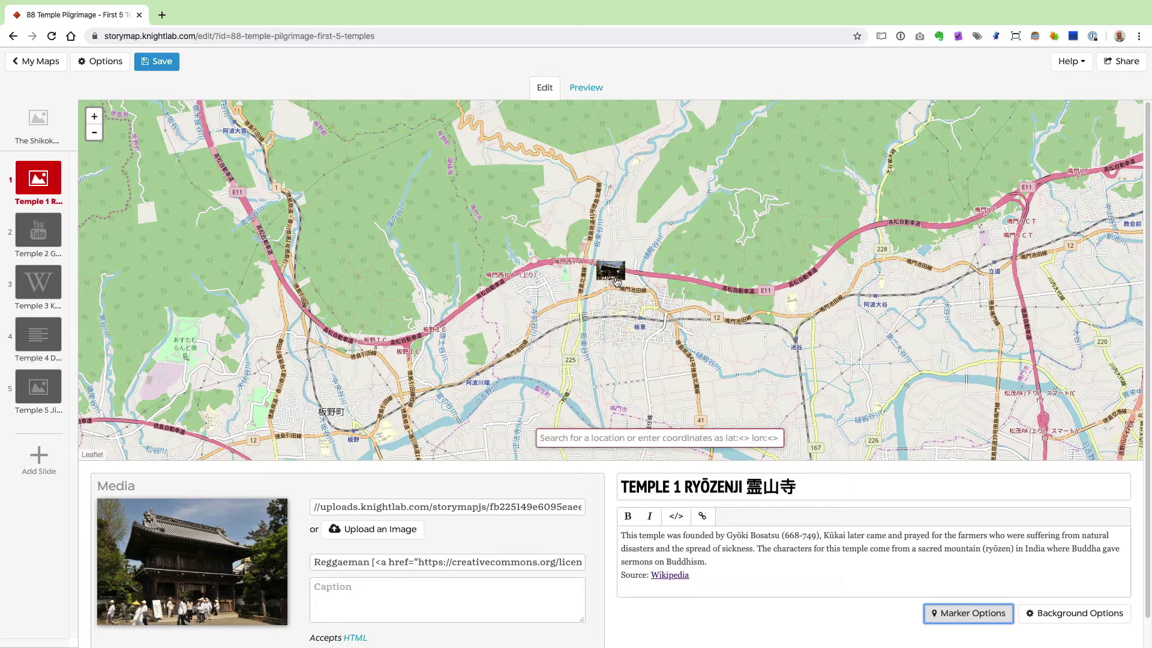
- Reset Temple 1's map marker to the (Default icon)
{"action": "left_click", "coordinate": [954, 615]}
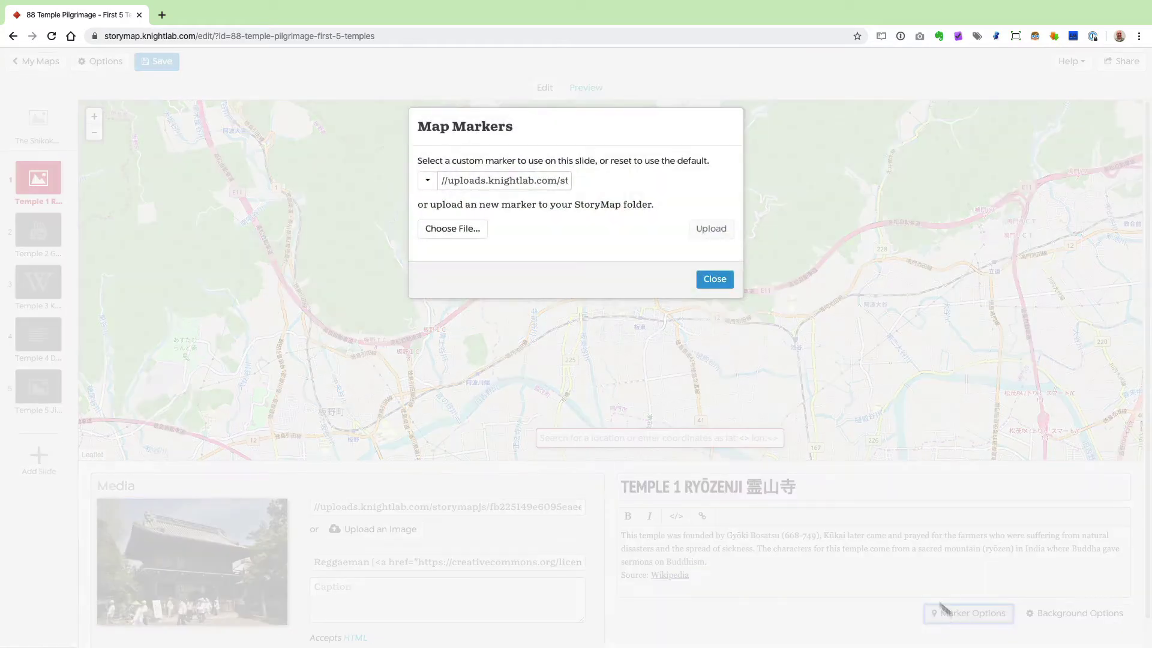
{"action": "left_click", "coordinate": [427, 183]}
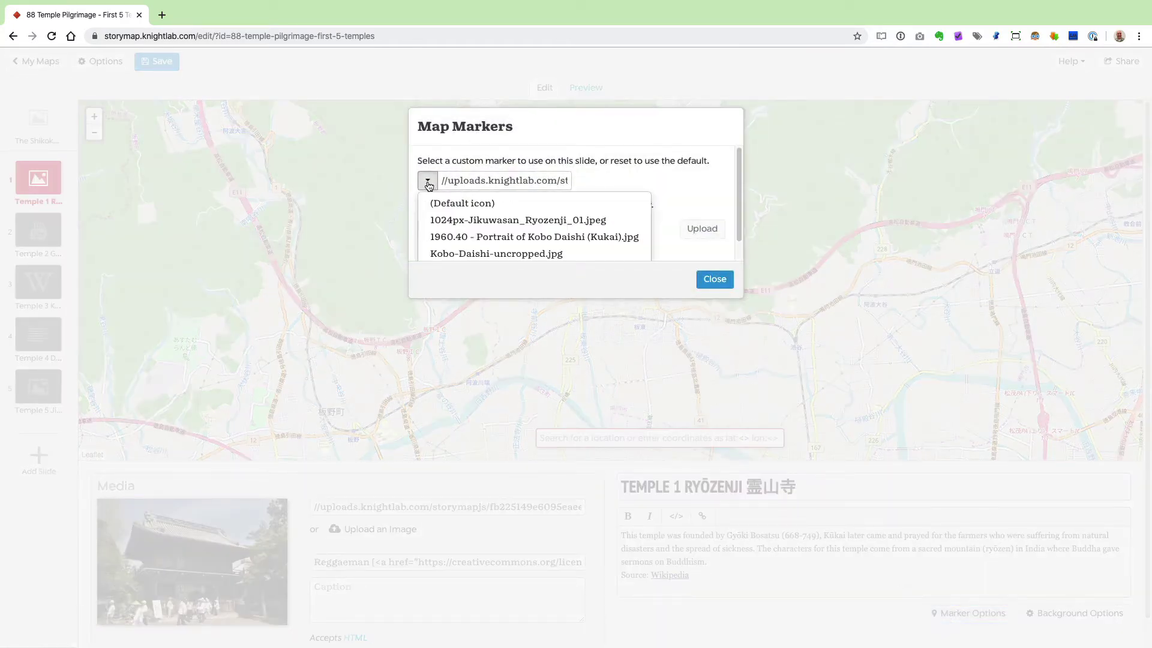
{"action": "left_click", "coordinate": [460, 205]}
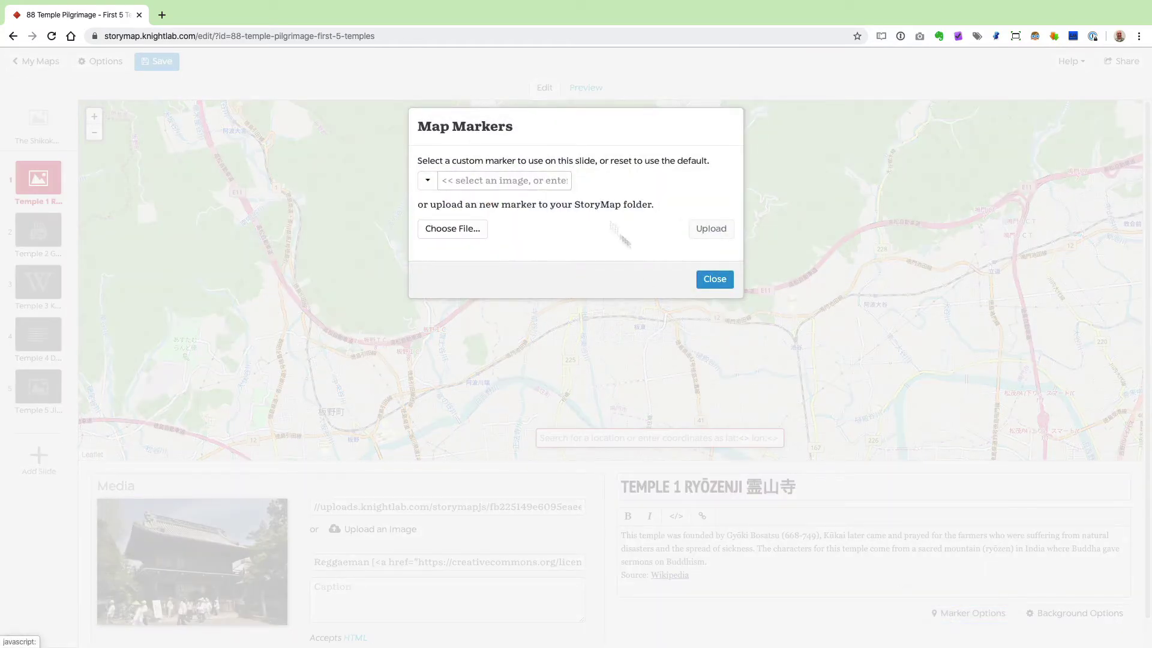
{"action": "left_click", "coordinate": [712, 279]}
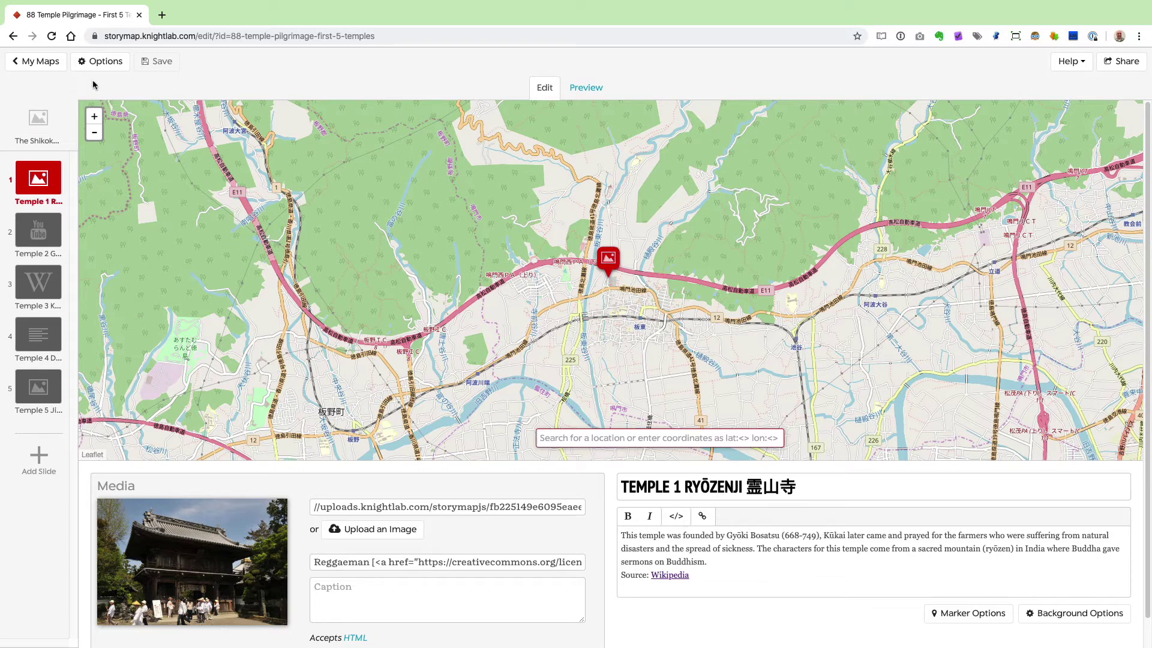
- Set the storymap language to Deutsch and preview it in German
{"action": "left_click", "coordinate": [105, 66]}
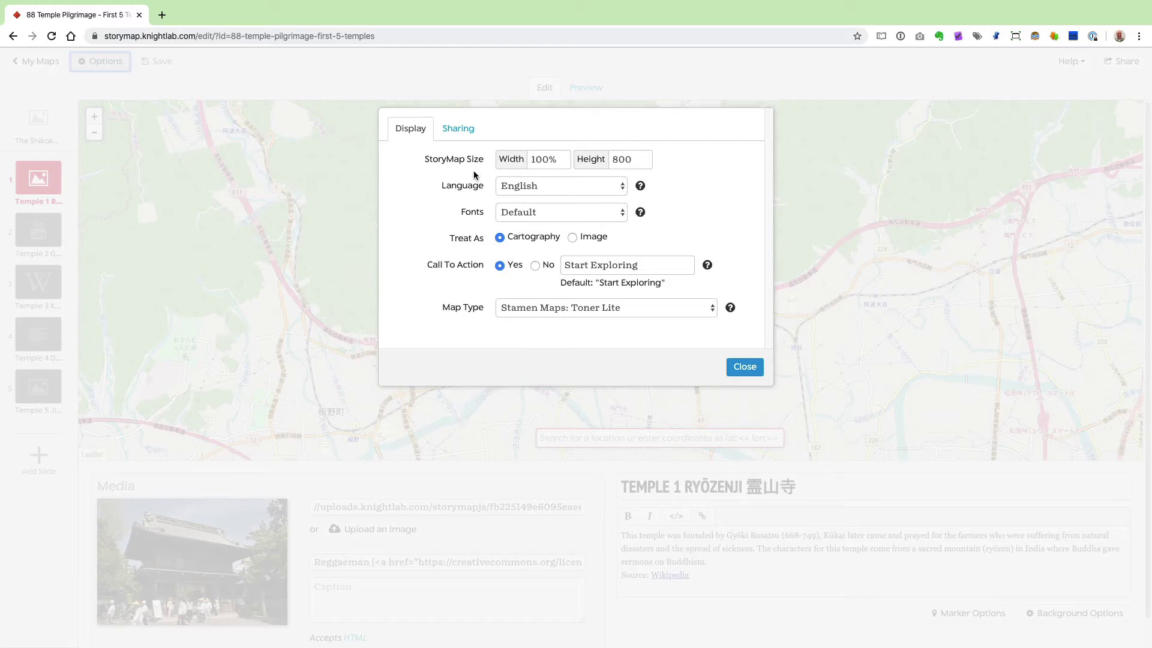
{"action": "left_click", "coordinate": [596, 190]}
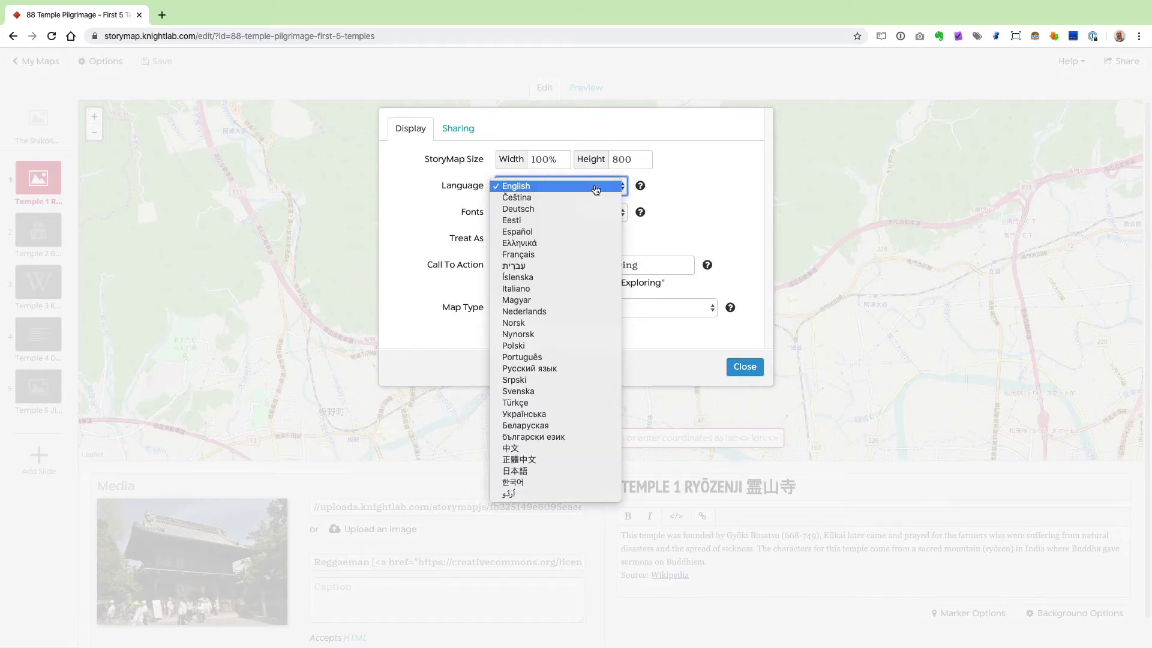
{"action": "left_click", "coordinate": [613, 210]}
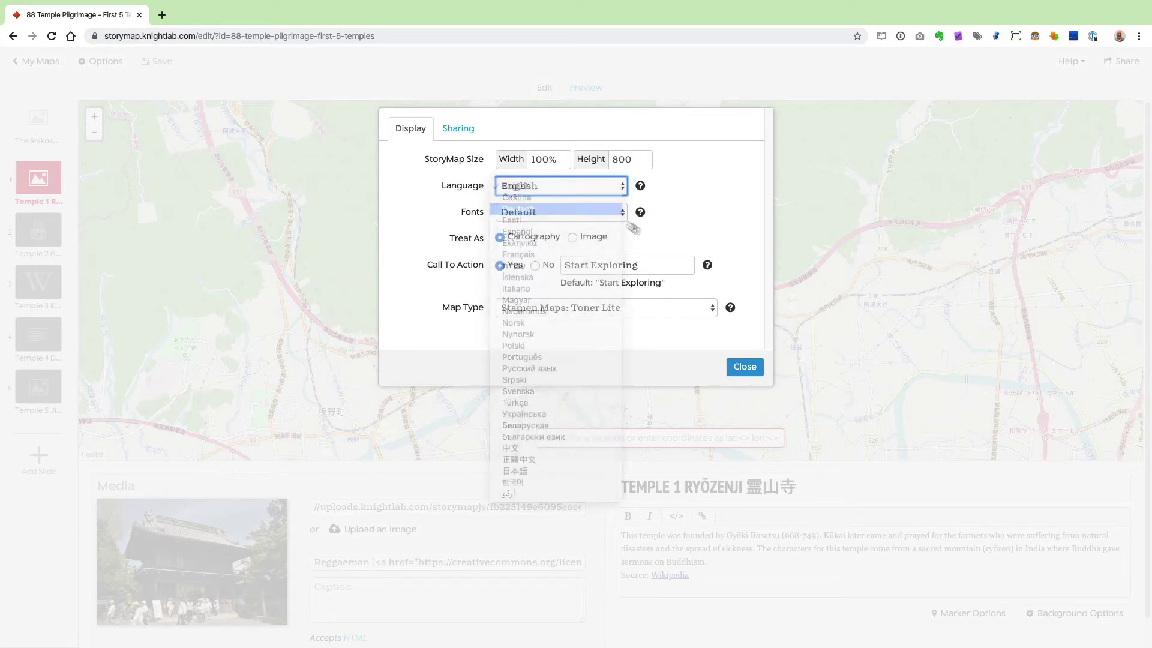
{"action": "left_click", "coordinate": [744, 366]}
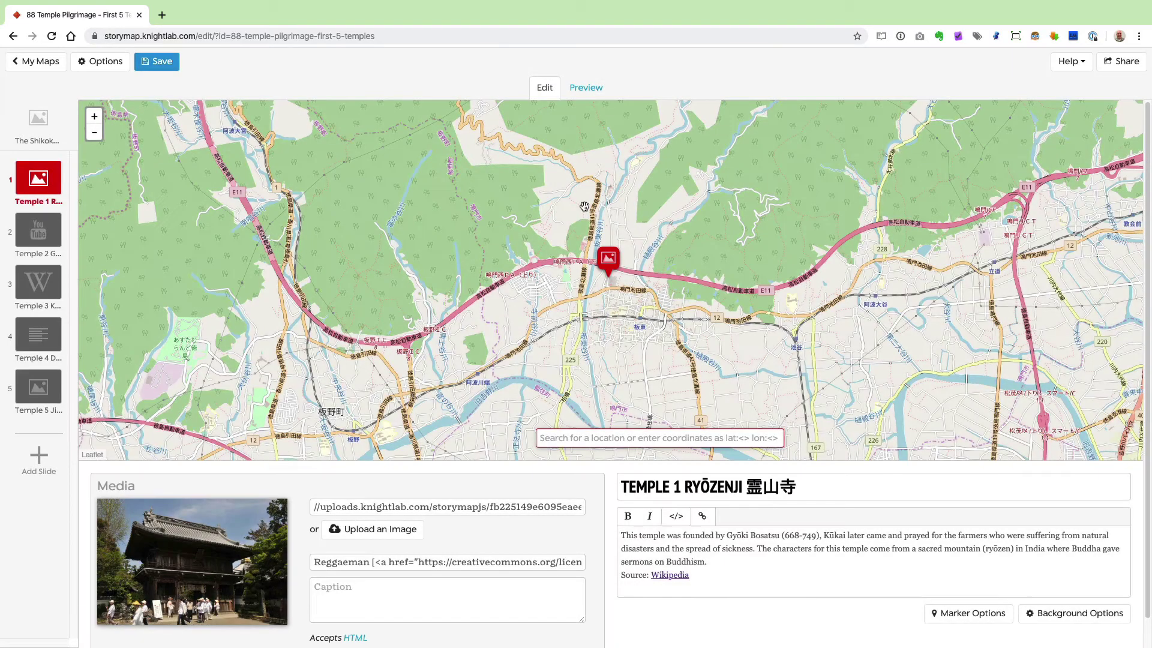
{"action": "left_click", "coordinate": [588, 88]}
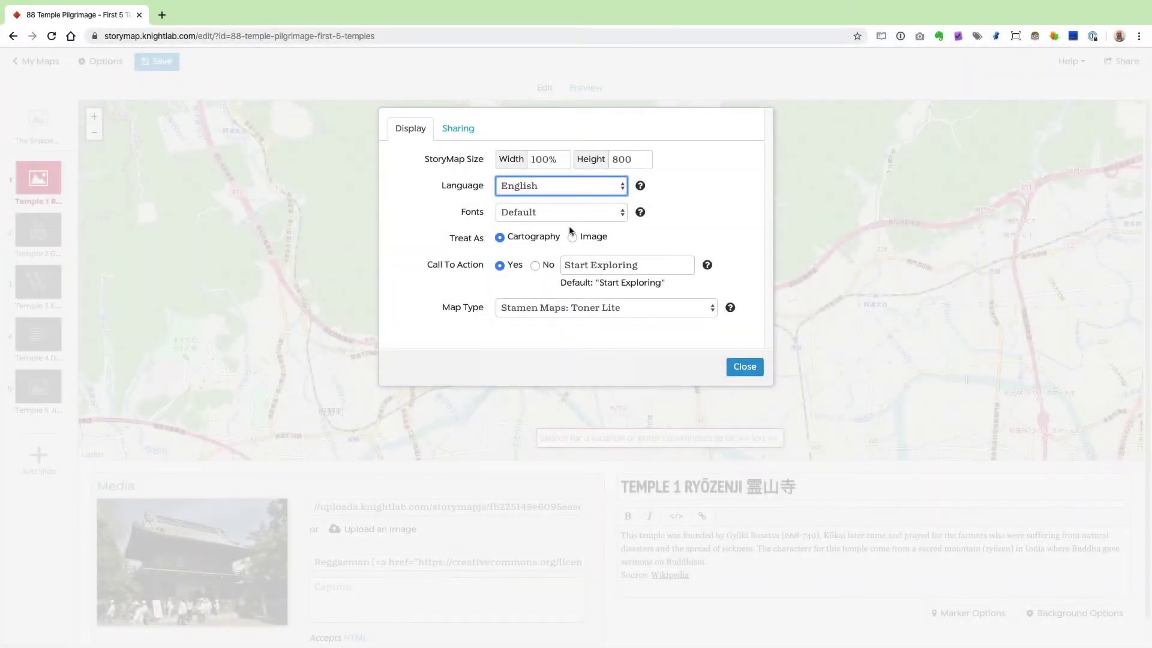
- Keep the font pairing at Default and close the story Options
{"action": "left_click", "coordinate": [592, 219]}
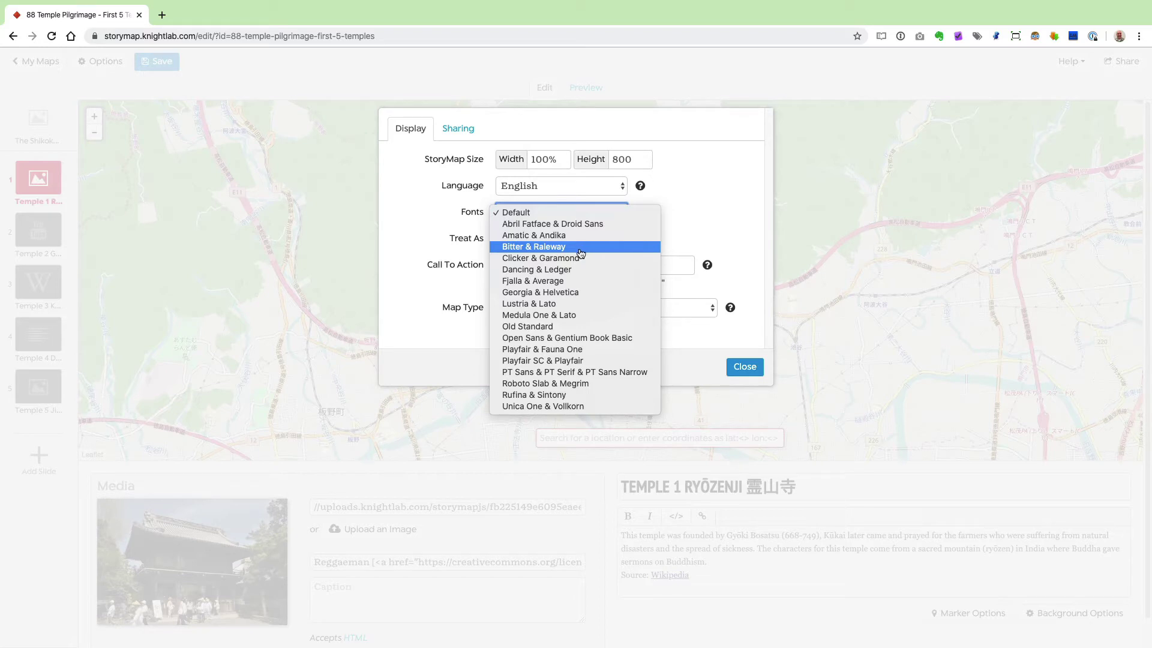
{"action": "left_click", "coordinate": [472, 250]}
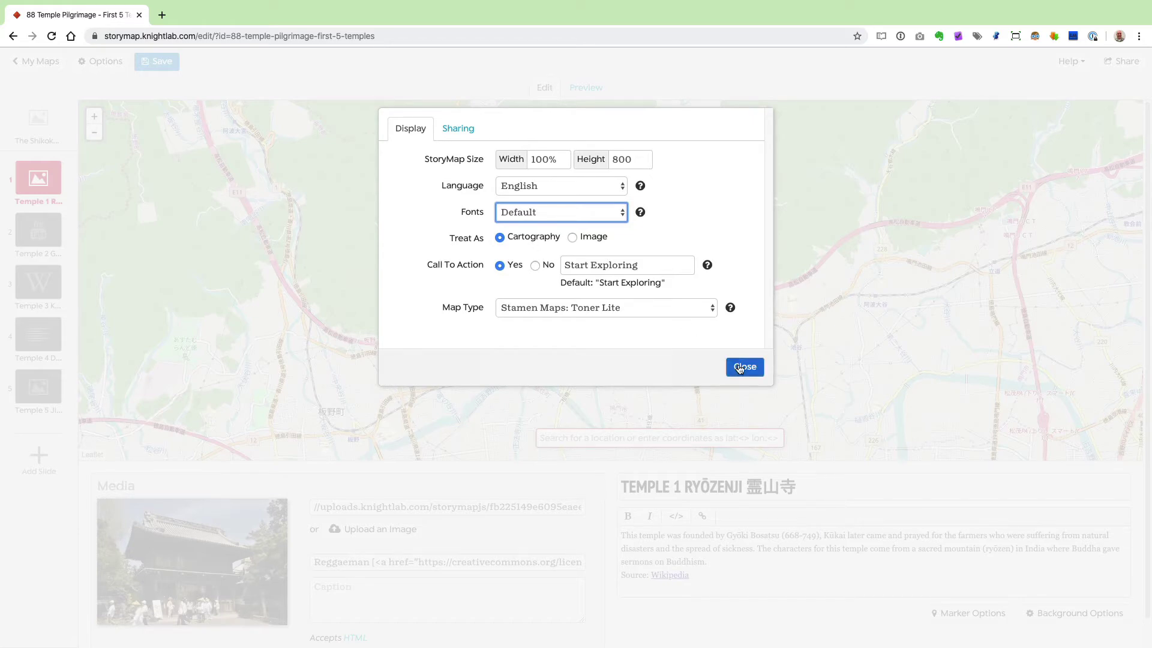
{"action": "left_click", "coordinate": [743, 366]}
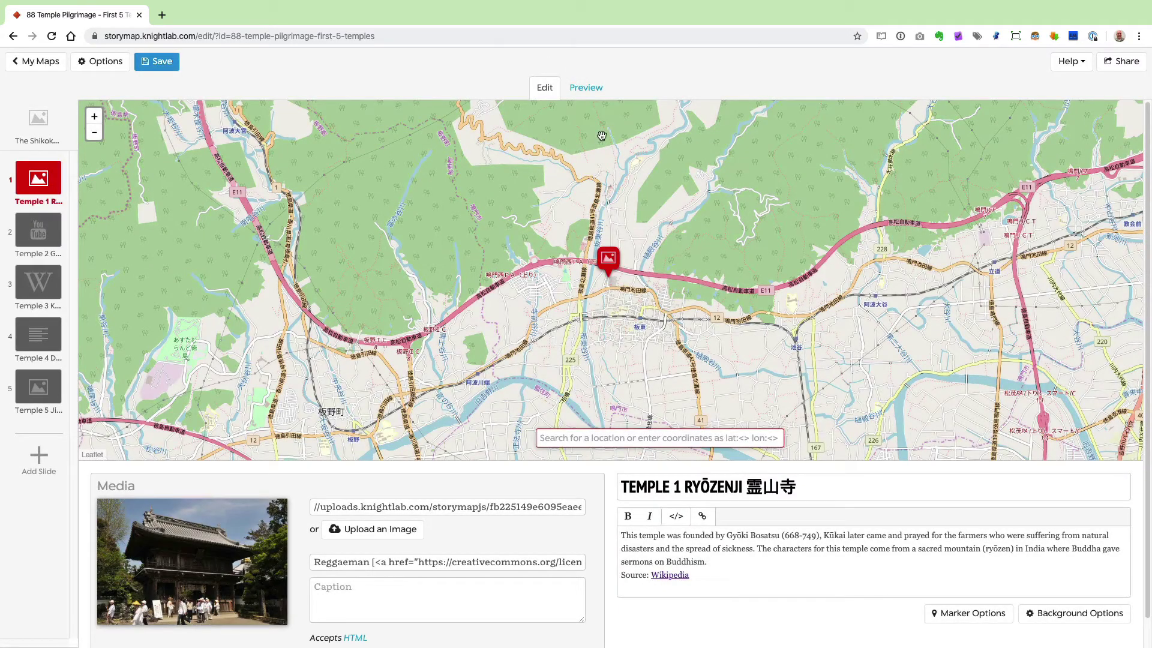
- Preview to the Temple 2 slide, then append 'The Temples' to make the call to action 'Start Exploring The Temples'
{"action": "left_click", "coordinate": [585, 87]}
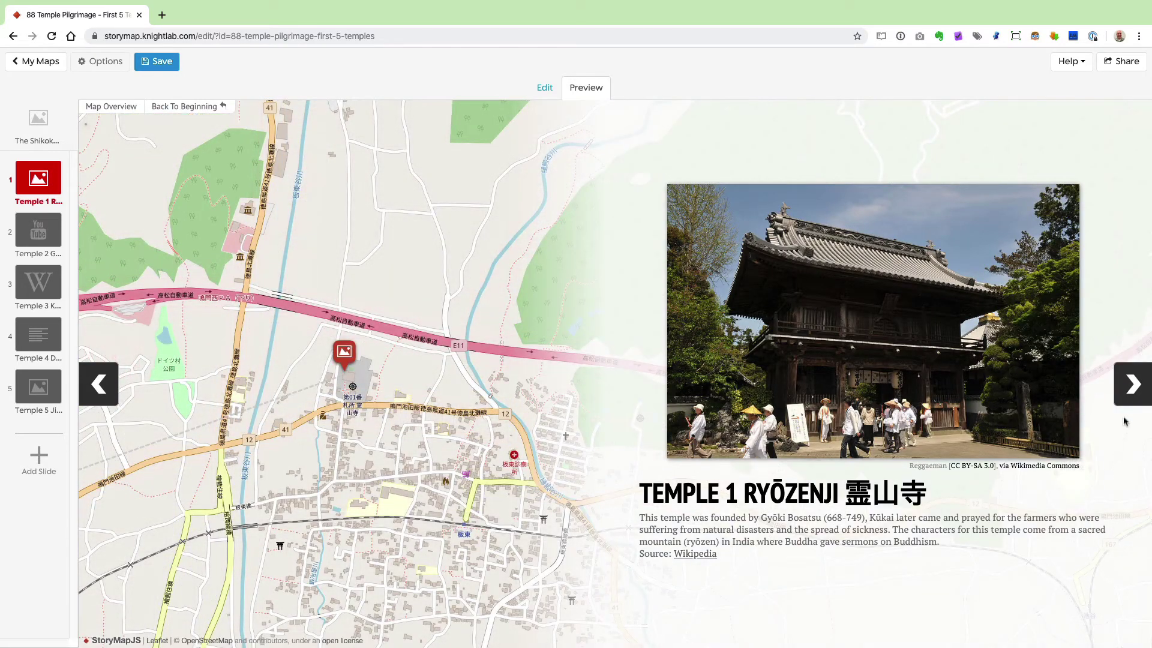
{"action": "left_click", "coordinate": [1134, 386]}
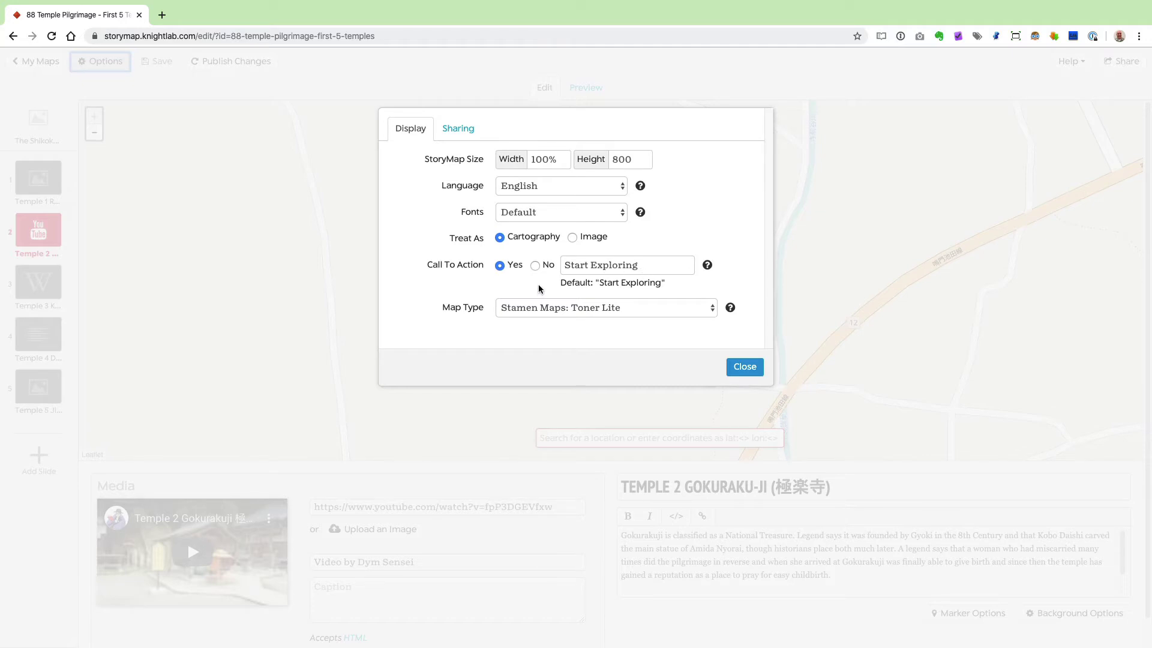
{"action": "left_click", "coordinate": [656, 263]}
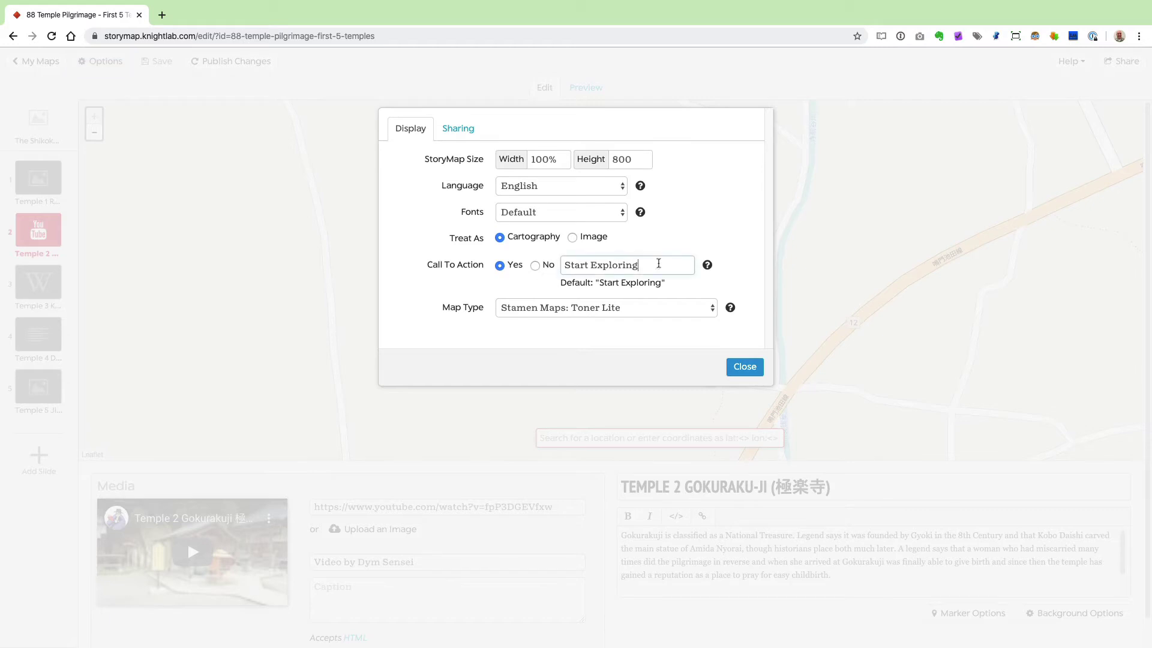
{"action": "type", "text": "The T"}
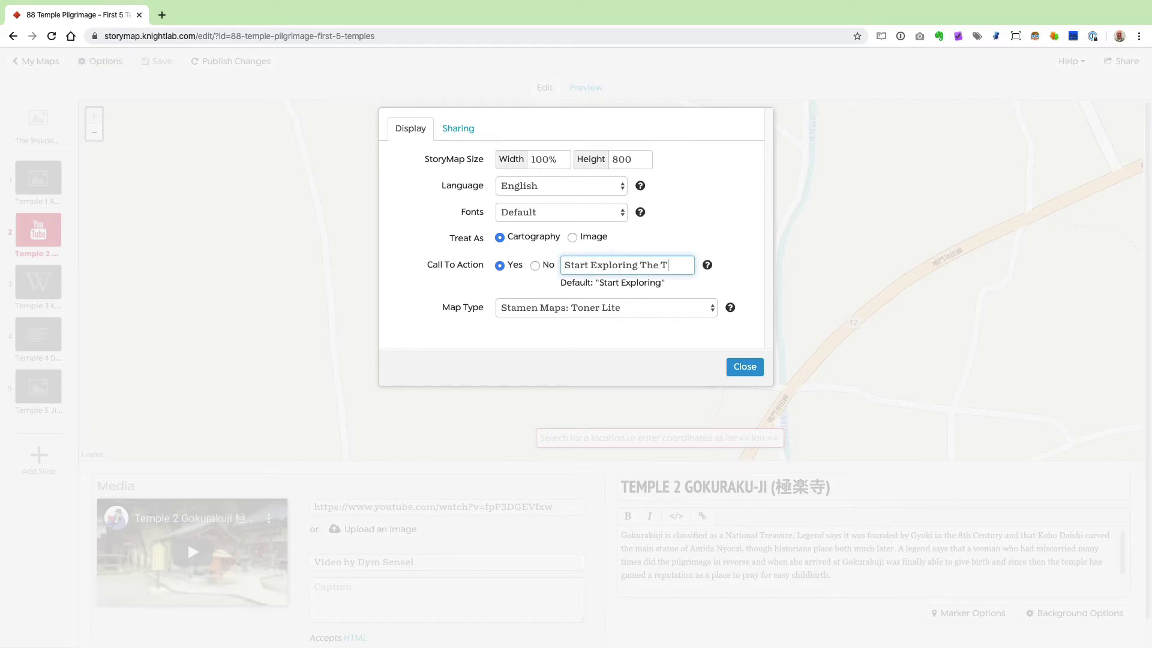
{"action": "type", "text": "emples"}
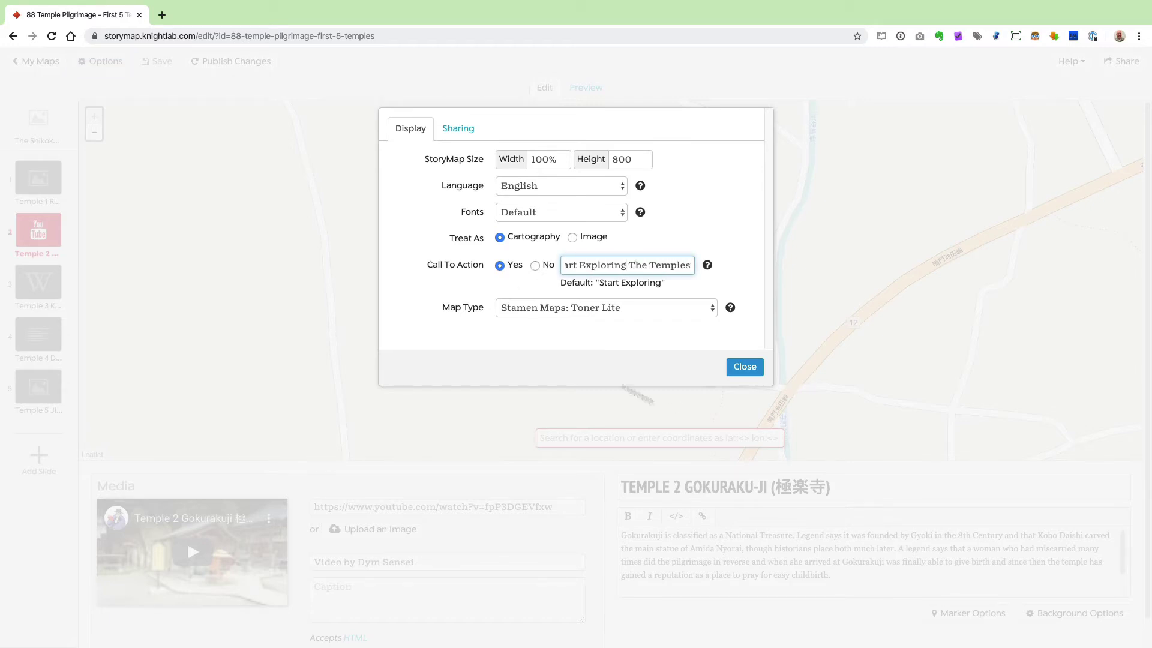
{"action": "left_click", "coordinate": [747, 367]}
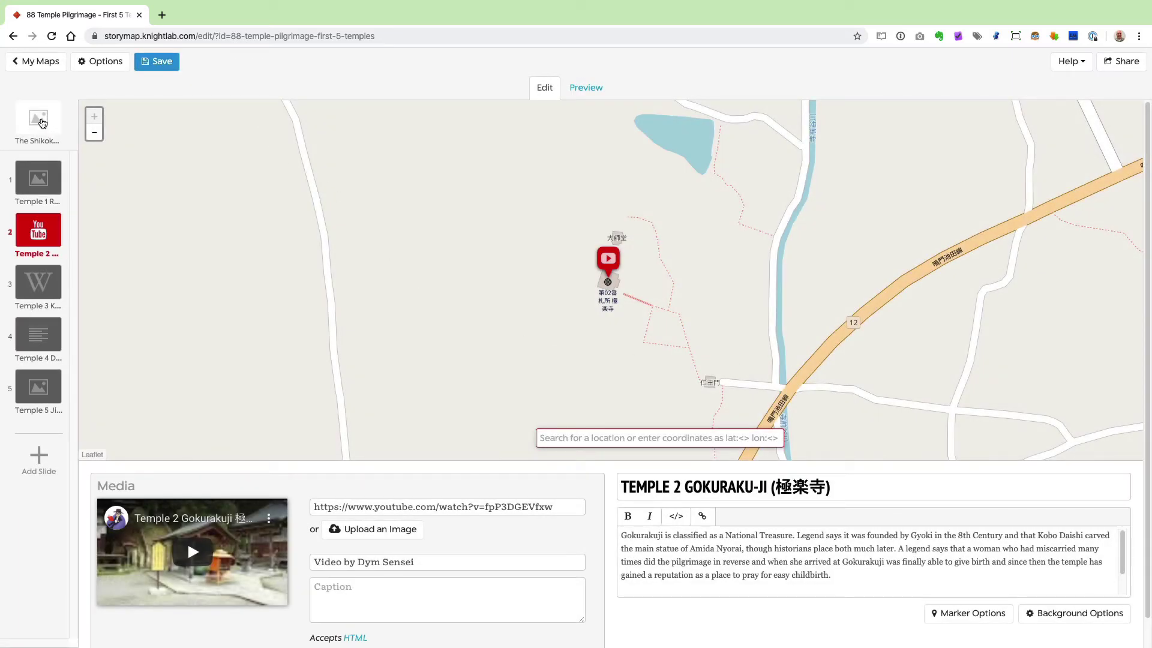
- From the title slide, try Gigapixel and custom tiles, then choose Open Street Maps: Standard as map type
{"action": "left_click", "coordinate": [44, 123]}
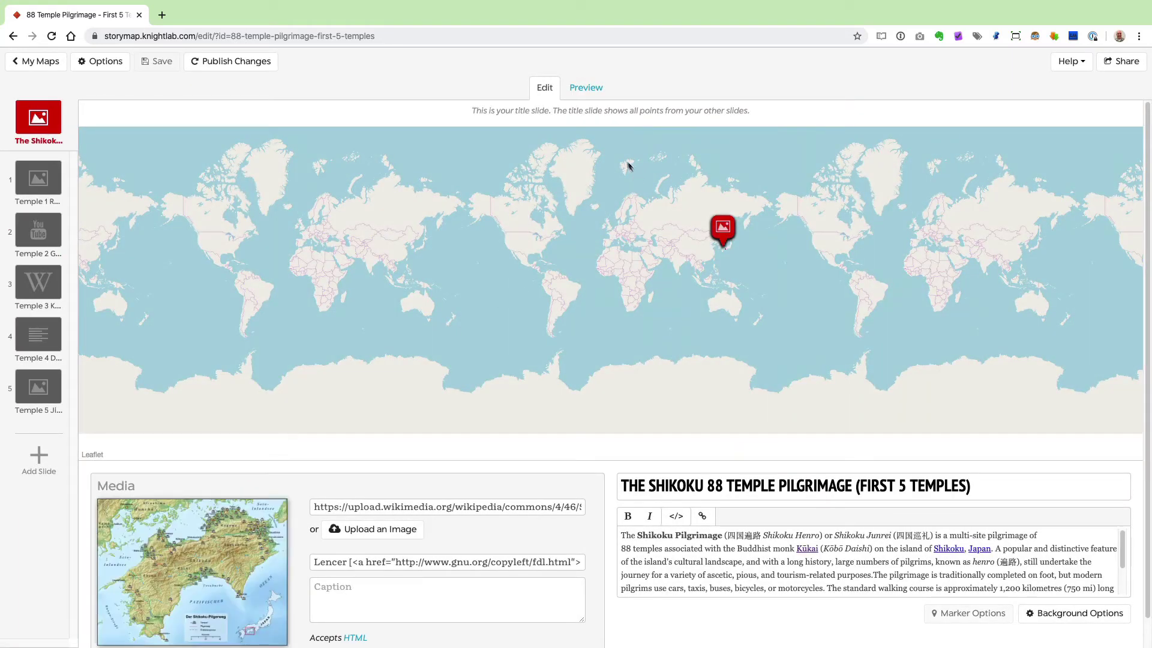
{"action": "left_click", "coordinate": [591, 93]}
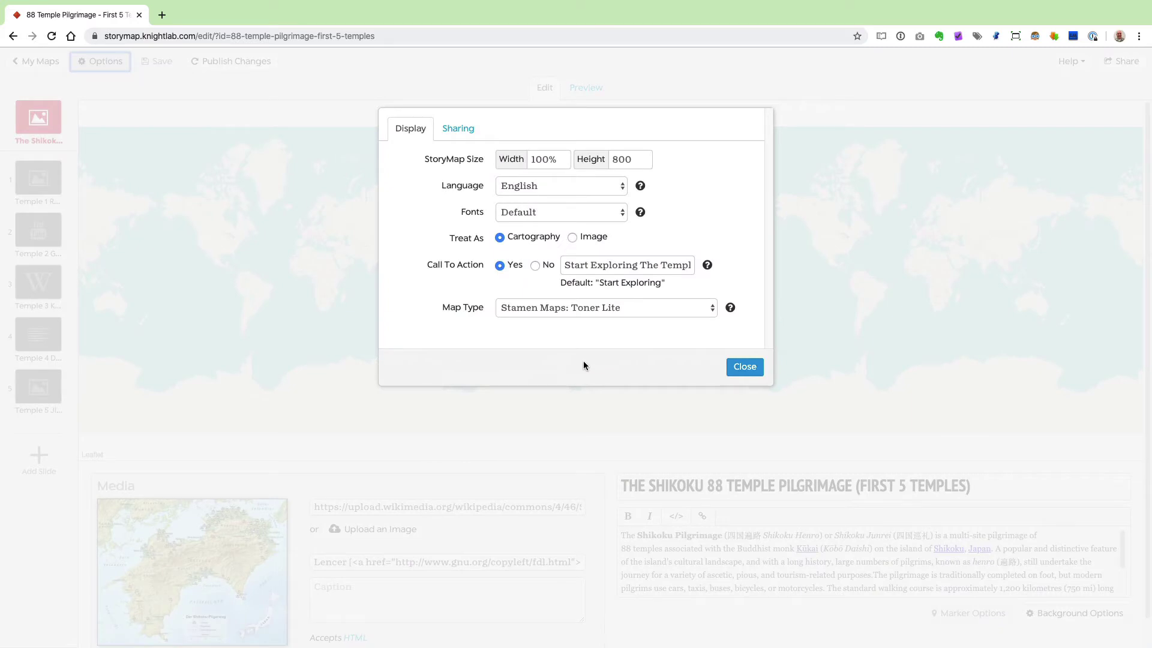
{"action": "left_click", "coordinate": [657, 311]}
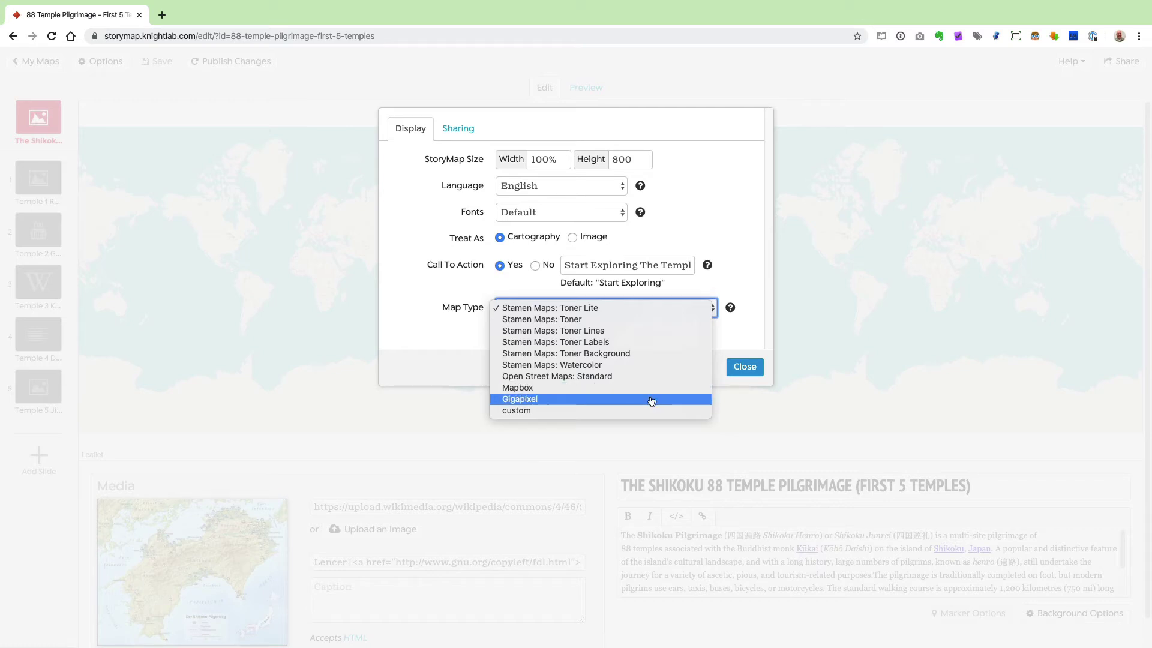
{"action": "left_click", "coordinate": [651, 400]}
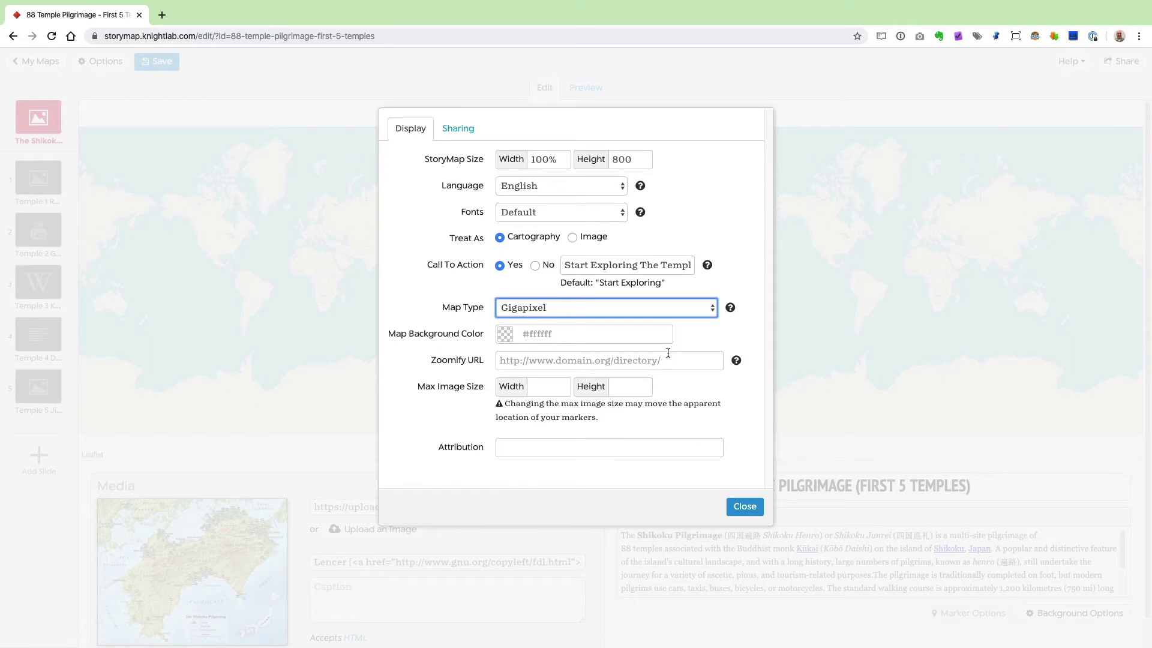
{"action": "left_click", "coordinate": [660, 313]}
{"action": "left_click", "coordinate": [656, 321]}
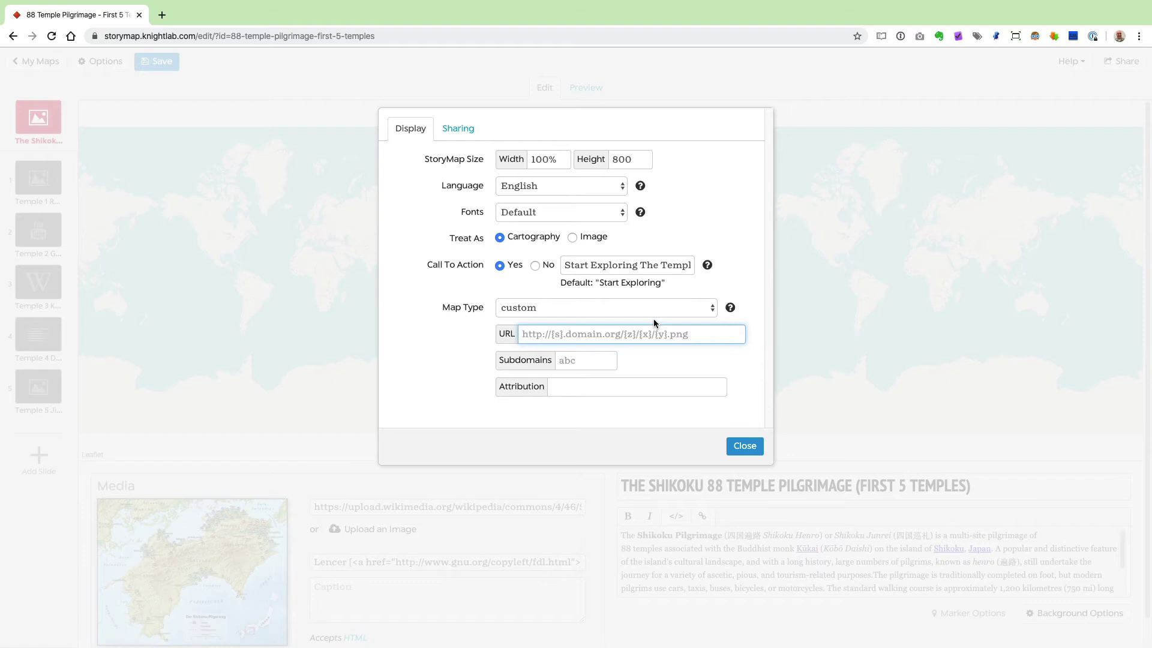
{"action": "left_click", "coordinate": [587, 309]}
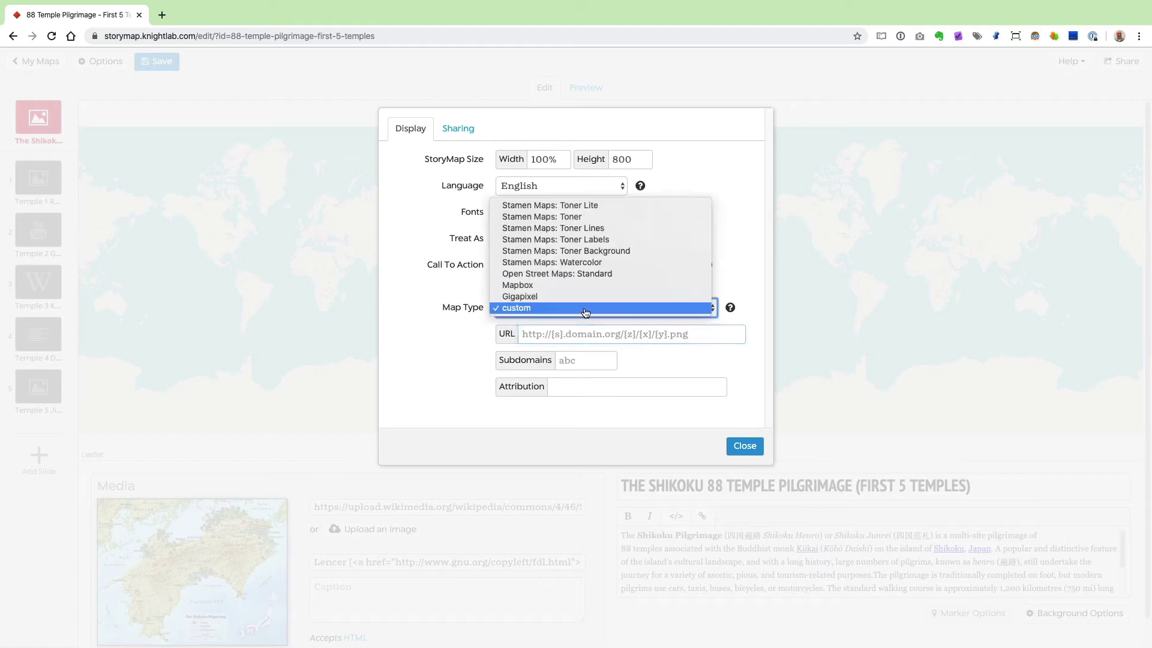
{"action": "left_click", "coordinate": [575, 275]}
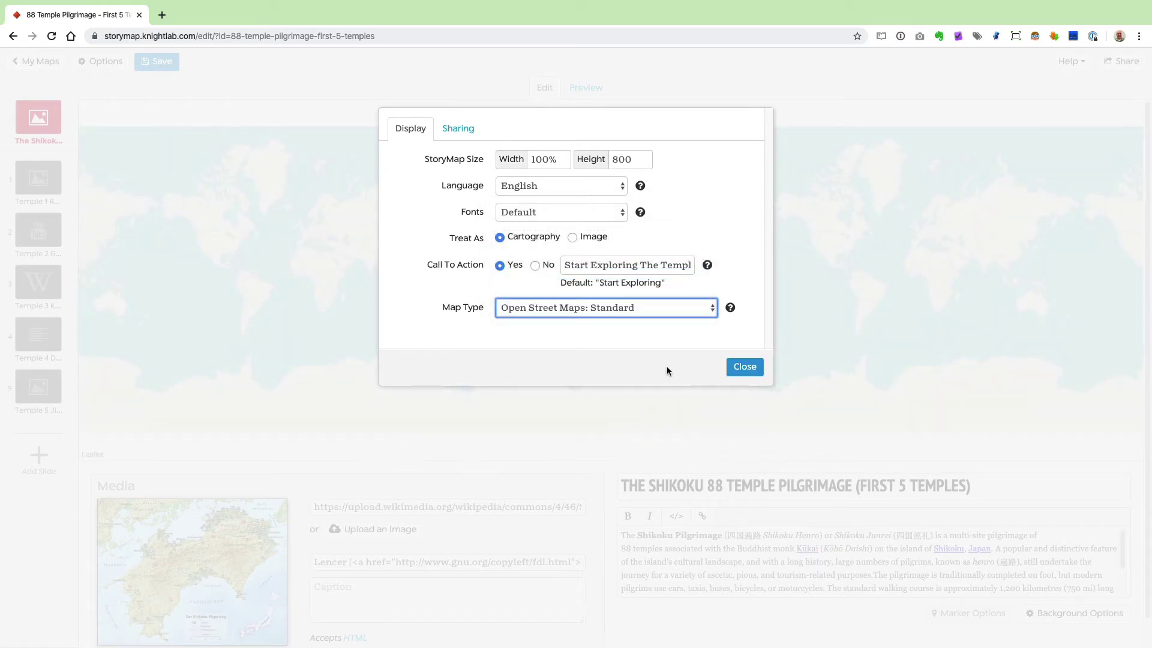
- Close Options, publish pending changes, and select the public link and share description in the Share dialog
{"action": "left_click", "coordinate": [454, 130]}
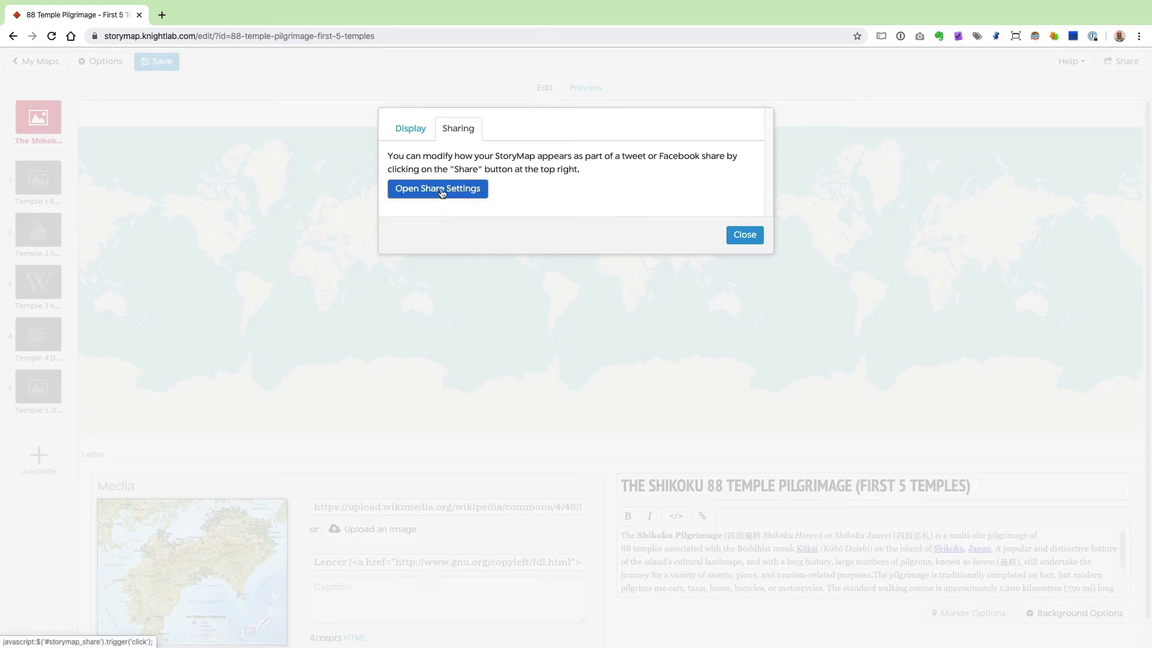
{"action": "left_click", "coordinate": [744, 234]}
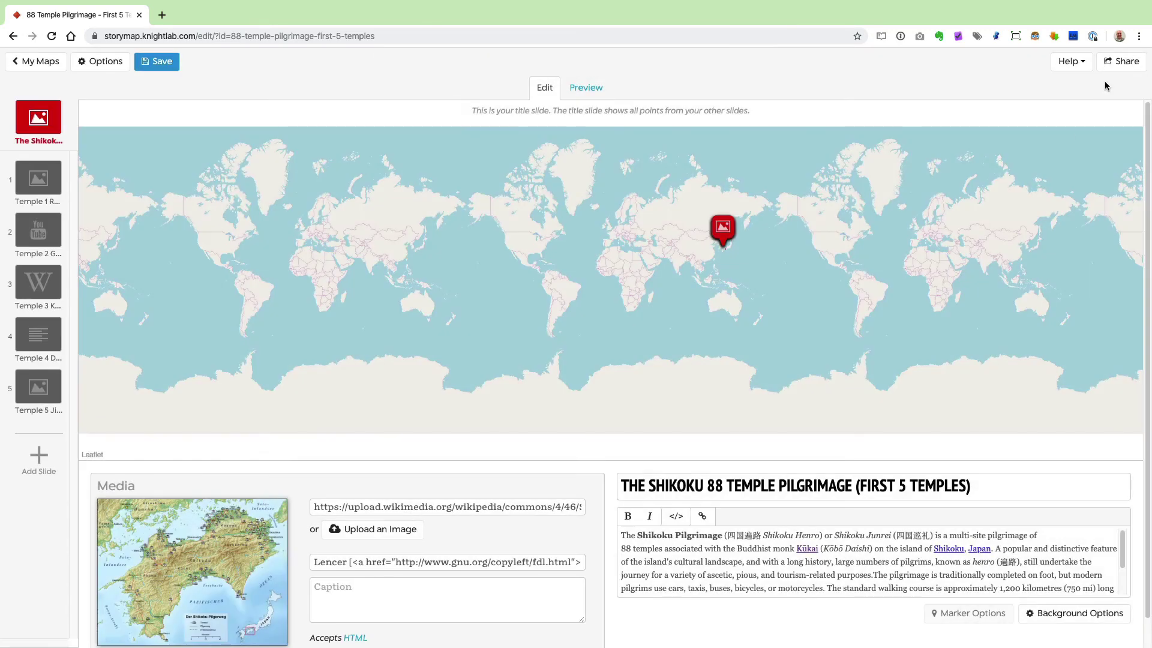
{"action": "left_click", "coordinate": [1124, 66]}
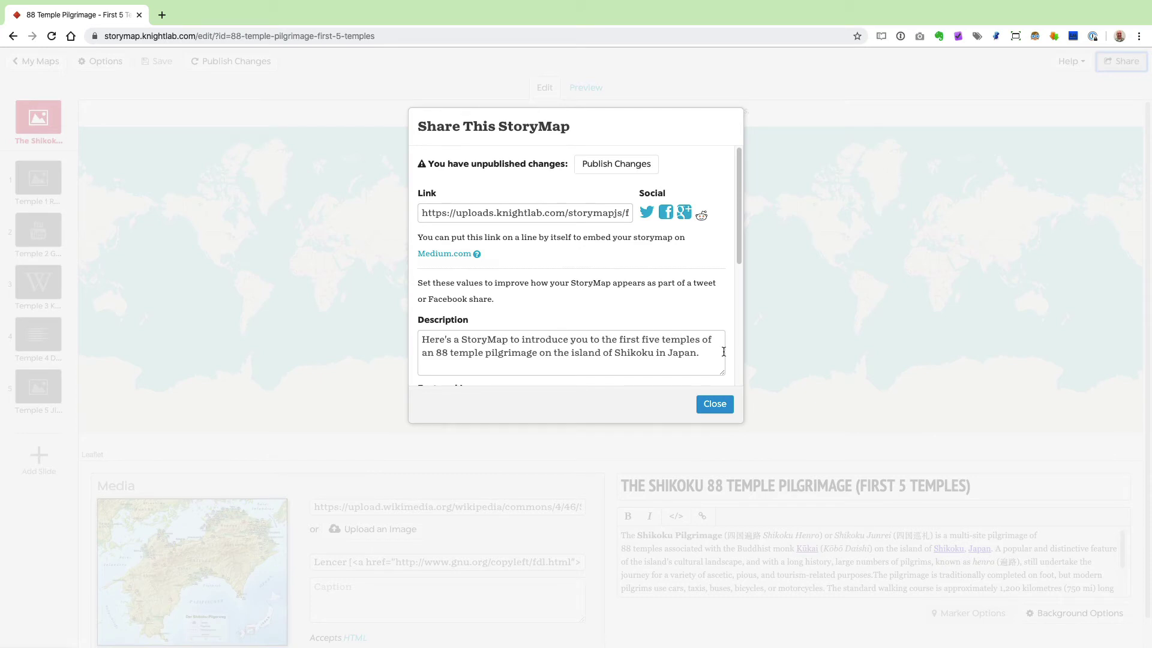
{"action": "left_click", "coordinate": [605, 170]}
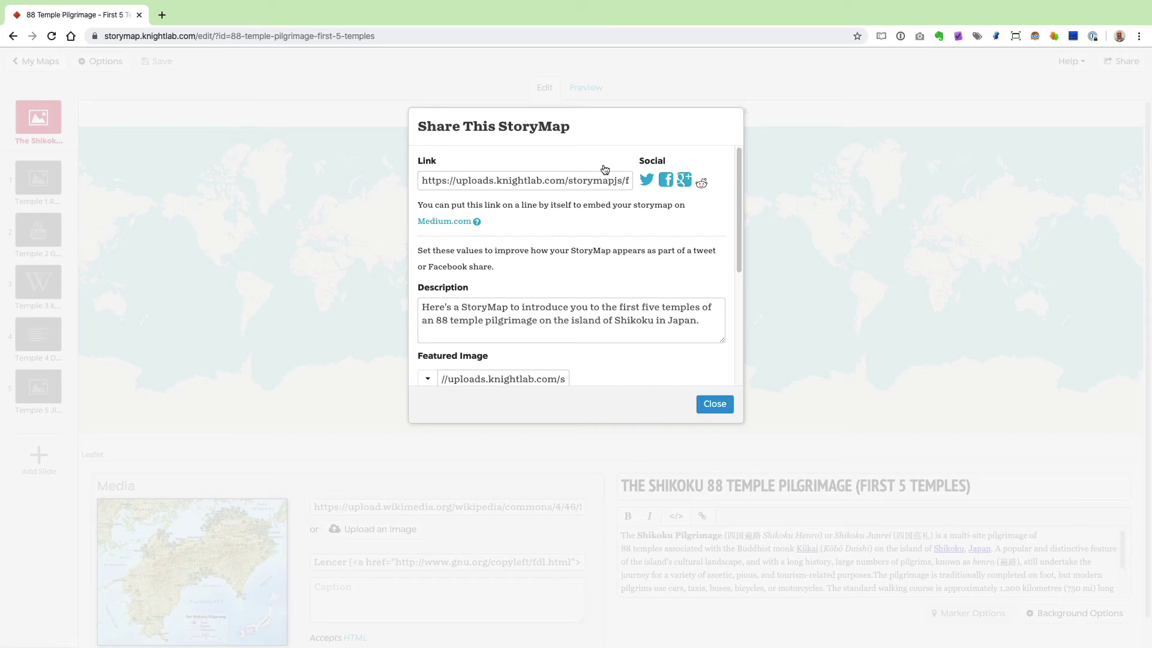
{"action": "left_click", "coordinate": [575, 183]}
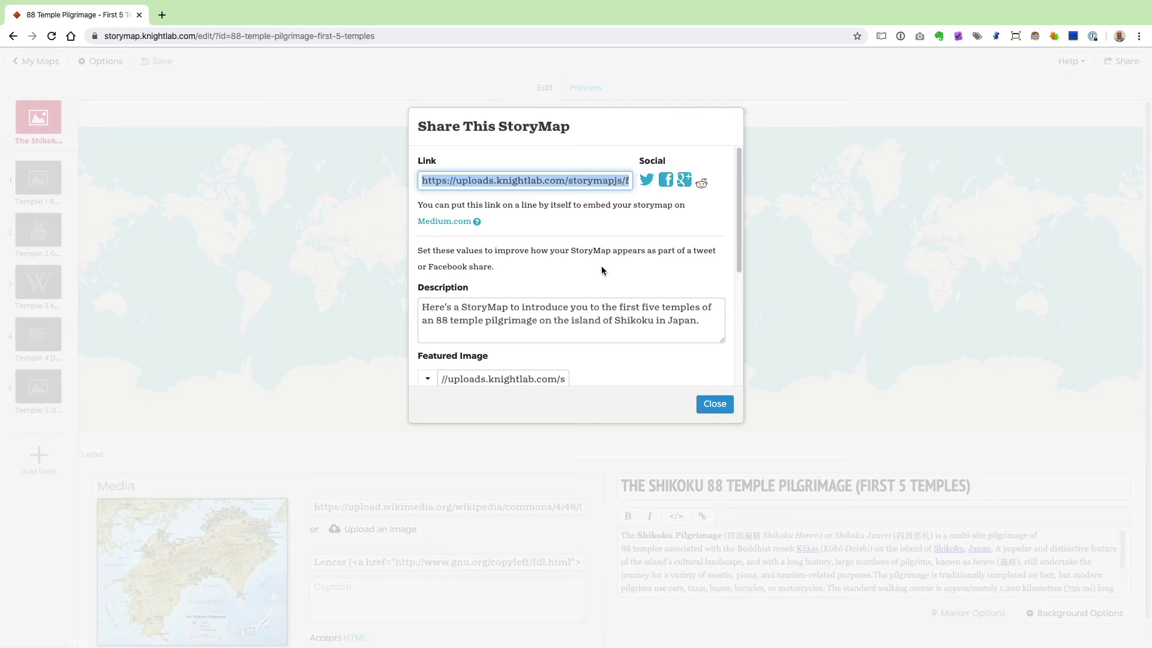
{"action": "left_click", "coordinate": [442, 311]}
{"action": "scroll", "coordinate": [528, 312], "scroll_direction": "down", "scroll_amount": 4}
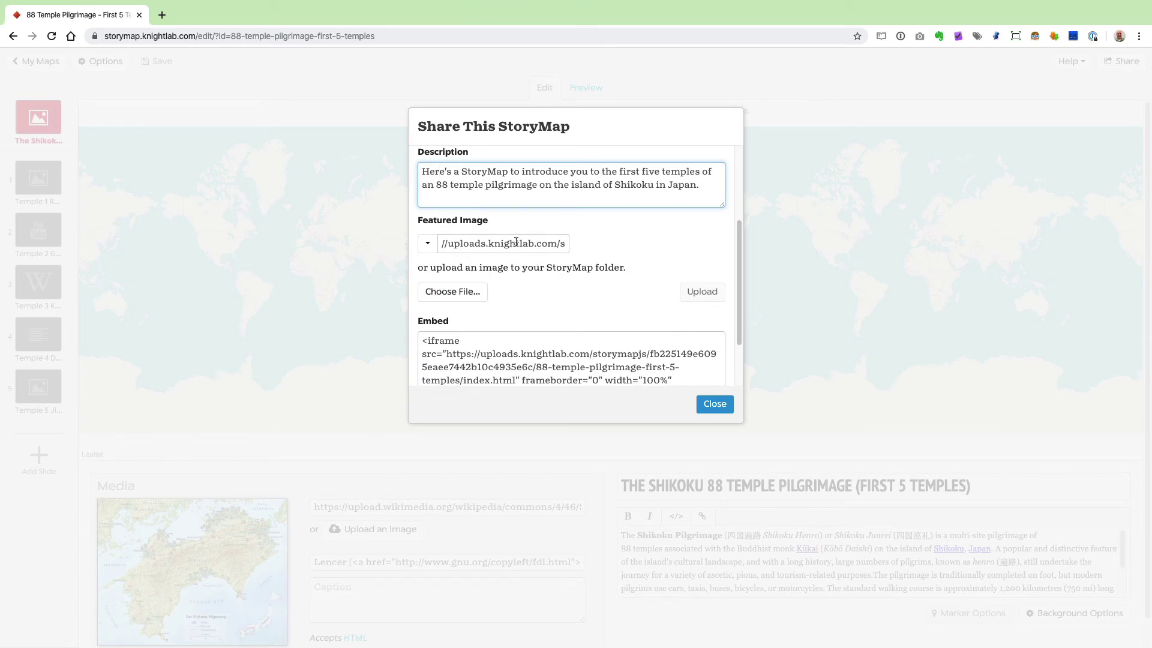
- Copy the iframe embed code at 100% width and 800 height, then go to the WordPress editor
{"action": "scroll", "coordinate": [516, 242], "scroll_direction": "up", "scroll_amount": 3}
{"action": "scroll", "coordinate": [568, 246], "scroll_direction": "up", "scroll_amount": 1}
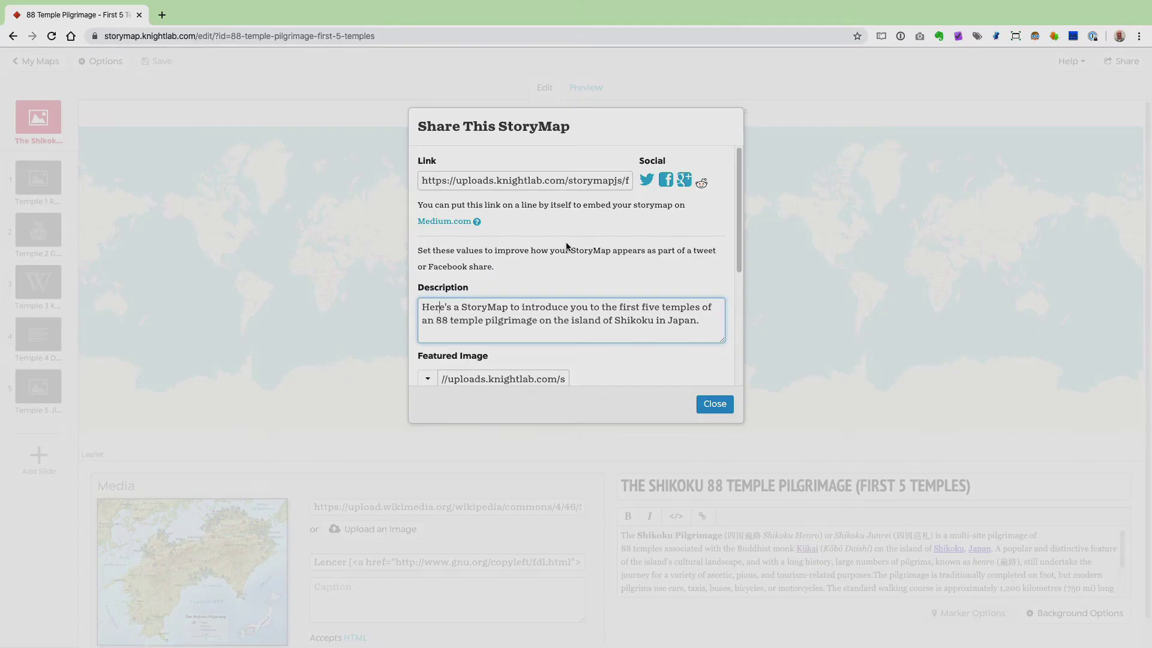
{"action": "scroll", "coordinate": [555, 262], "scroll_direction": "down", "scroll_amount": 1}
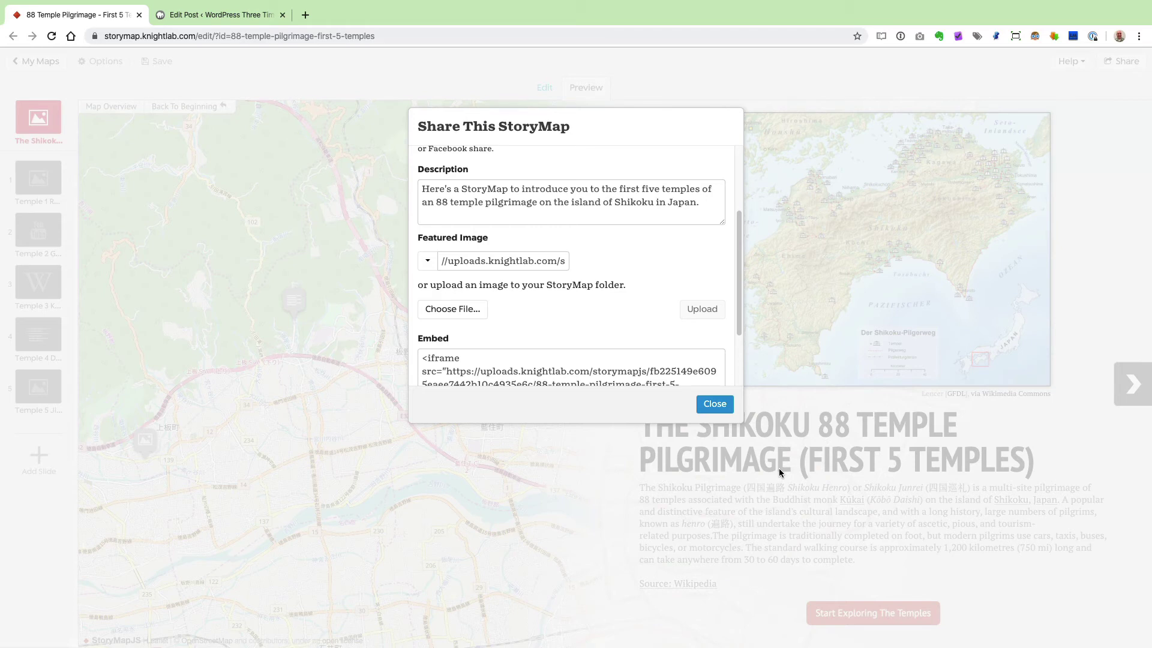
{"action": "left_click_drag", "start_coordinate": [738, 270], "coordinate": [747, 349]}
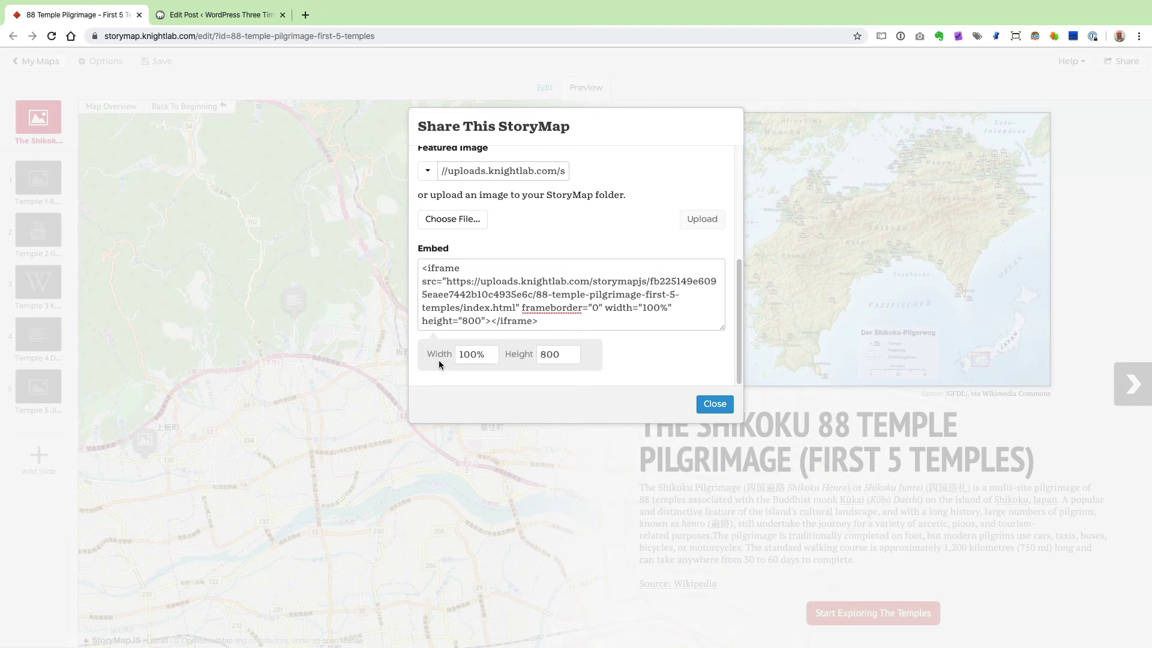
{"action": "left_click", "coordinate": [490, 353]}
{"action": "left_click", "coordinate": [568, 356]}
{"action": "left_click", "coordinate": [522, 295]}
{"action": "key", "text": "super+c"}
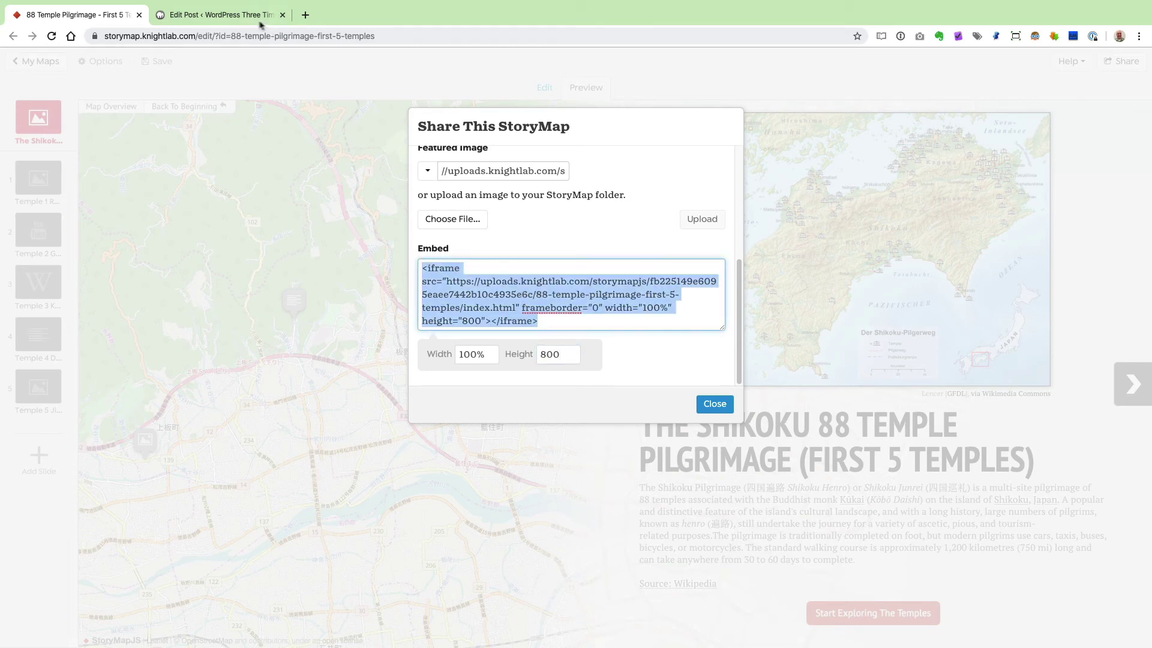
{"action": "left_click", "coordinate": [244, 16]}
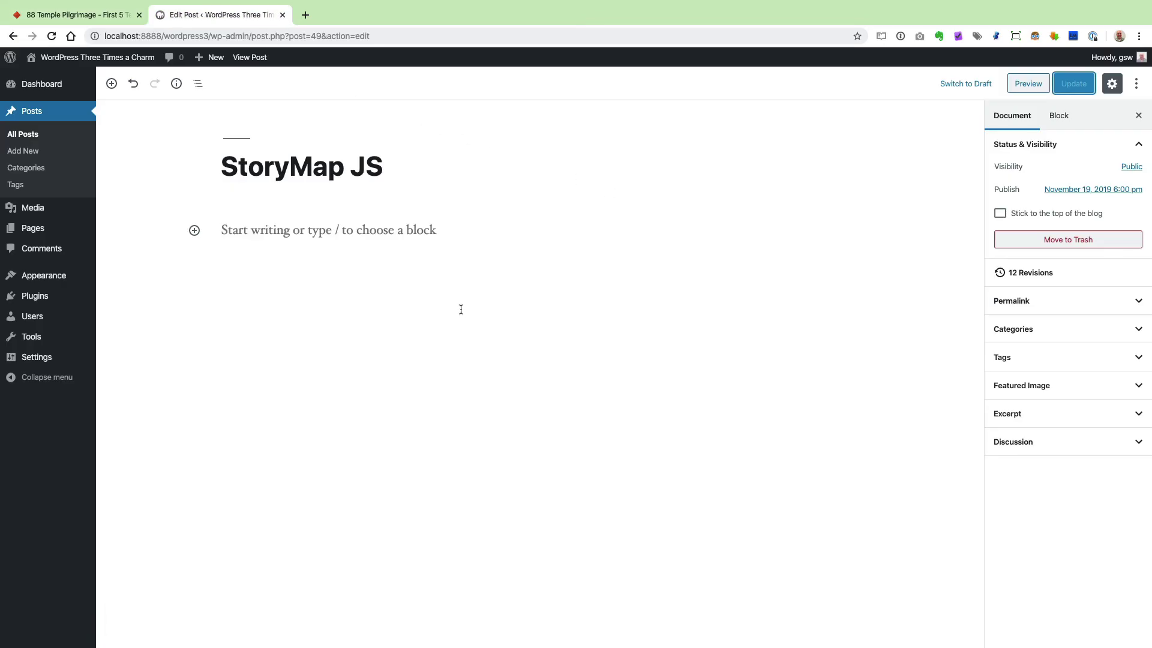
- Add a Custom HTML block with the pasted StoryMap iframe code and update the post
{"action": "left_click", "coordinate": [195, 231]}
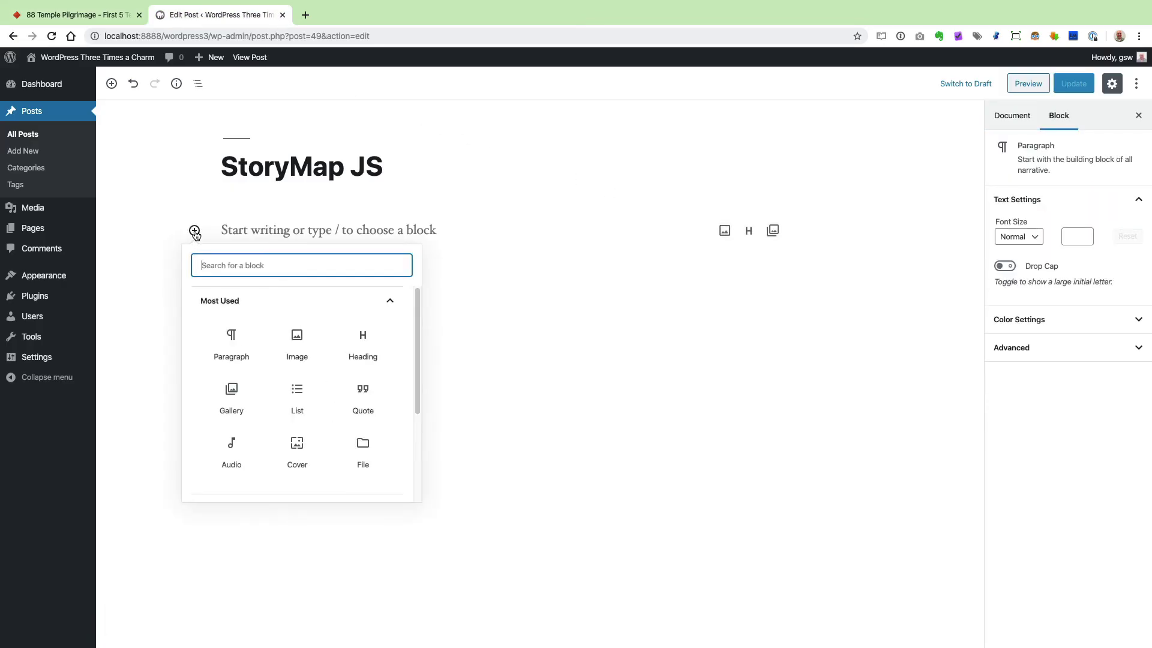
{"action": "type", "text": "/"}
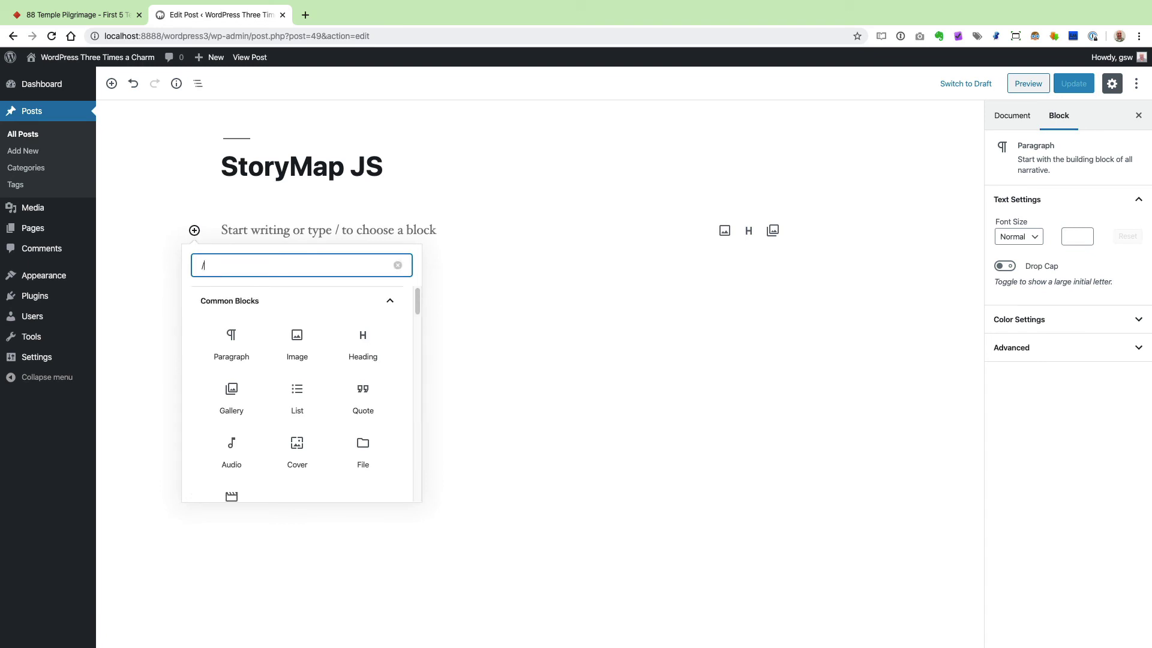
{"action": "type", "text": "cus"}
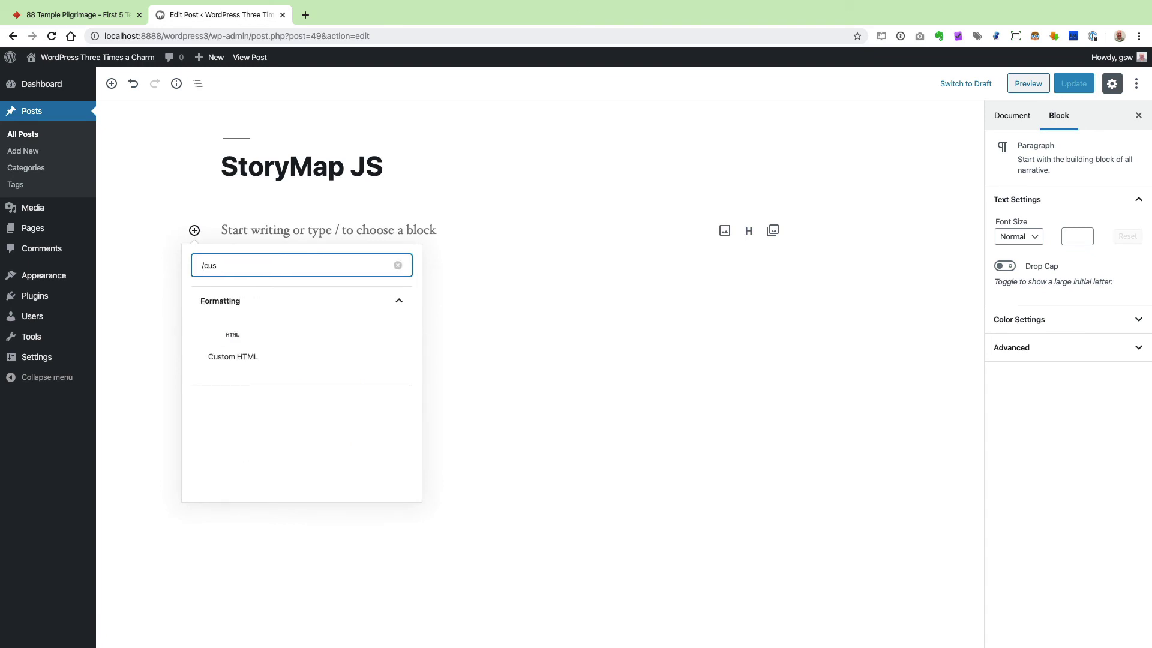
{"action": "left_click", "coordinate": [230, 340]}
{"action": "key", "text": "super+v"}
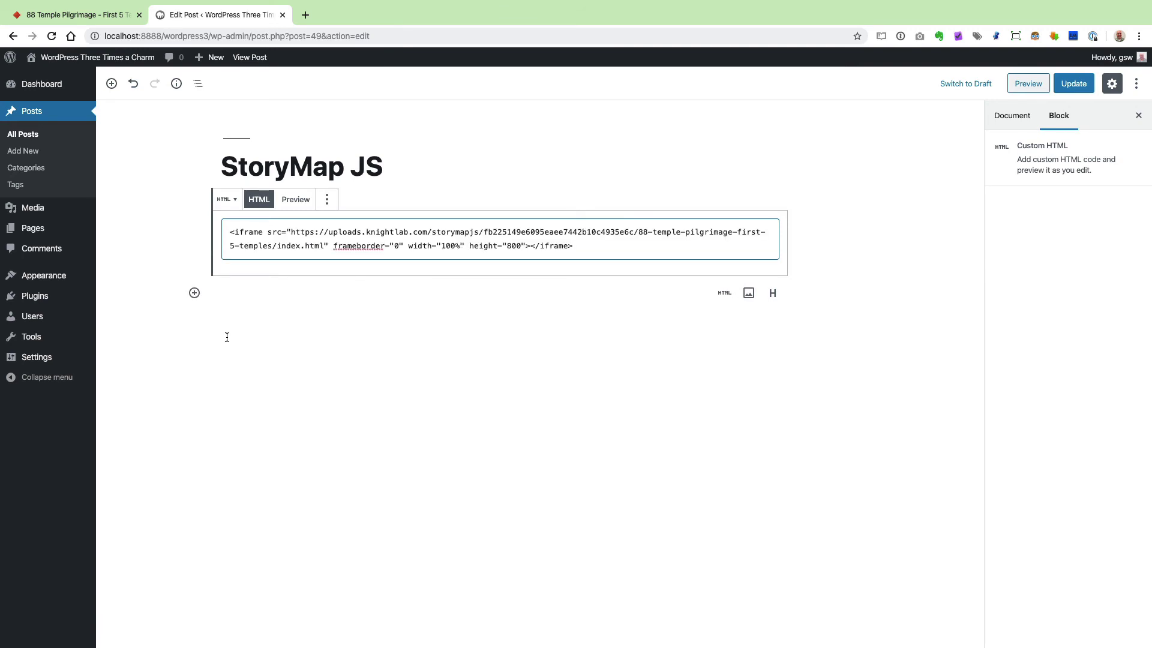
{"action": "left_click", "coordinate": [1077, 87]}
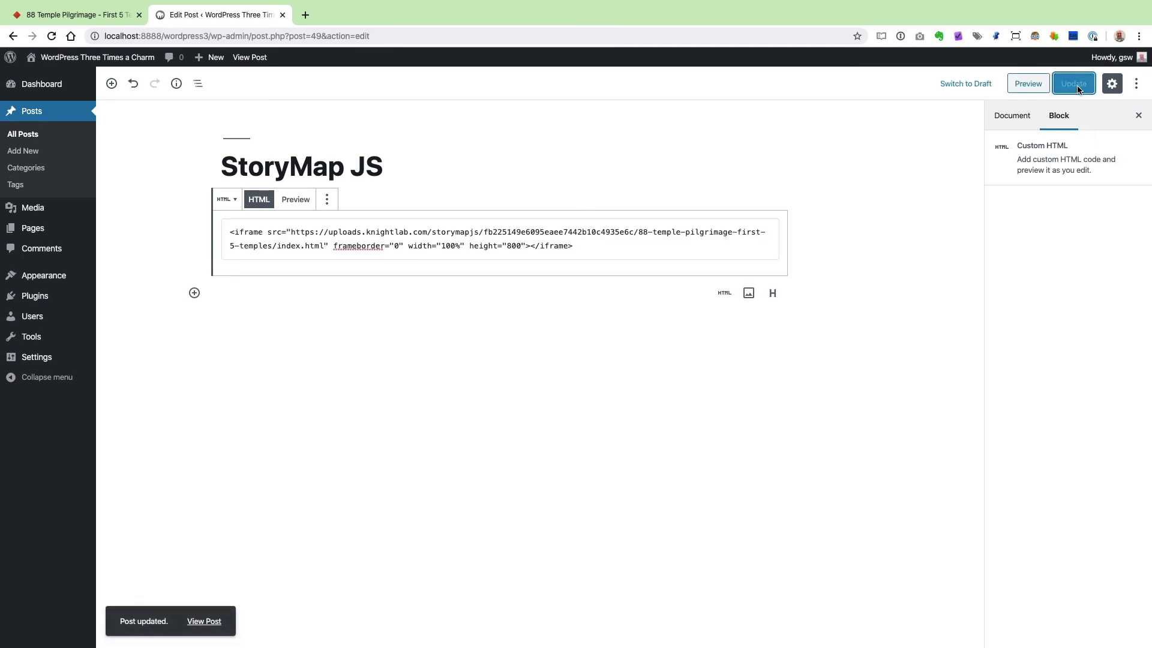
- Preview the post's embedded StoryMap, then return to the post editor
{"action": "left_click", "coordinate": [1033, 89]}
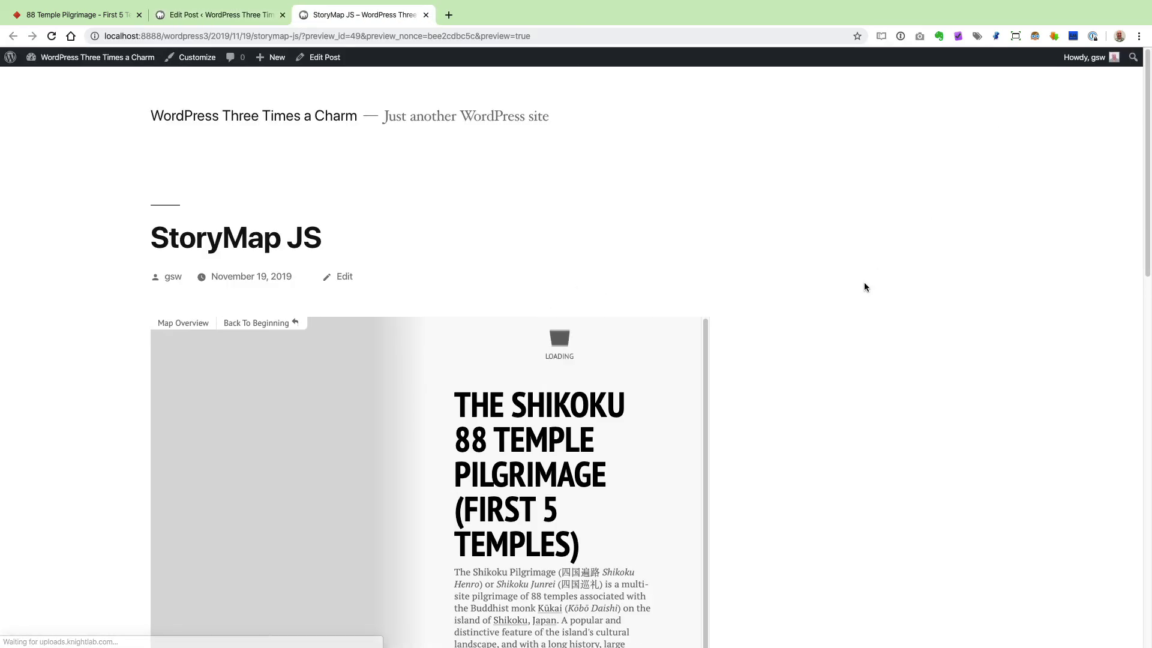
{"action": "scroll", "coordinate": [822, 378], "scroll_direction": "down", "scroll_amount": 4}
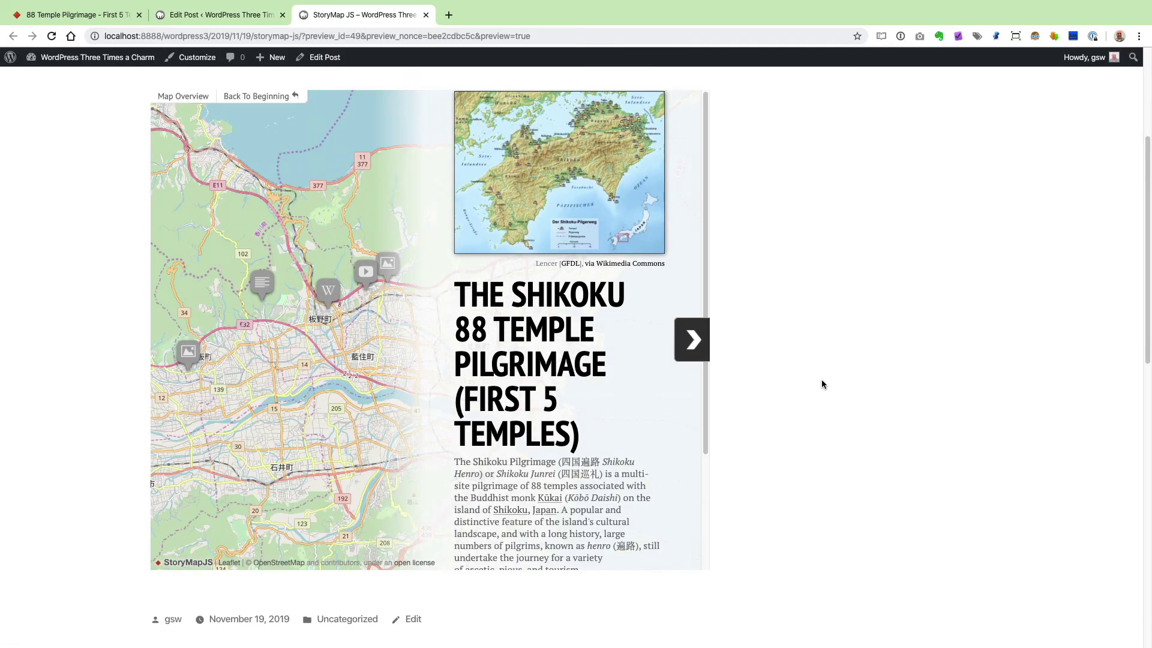
{"action": "left_click_drag", "start_coordinate": [707, 110], "coordinate": [708, 275]}
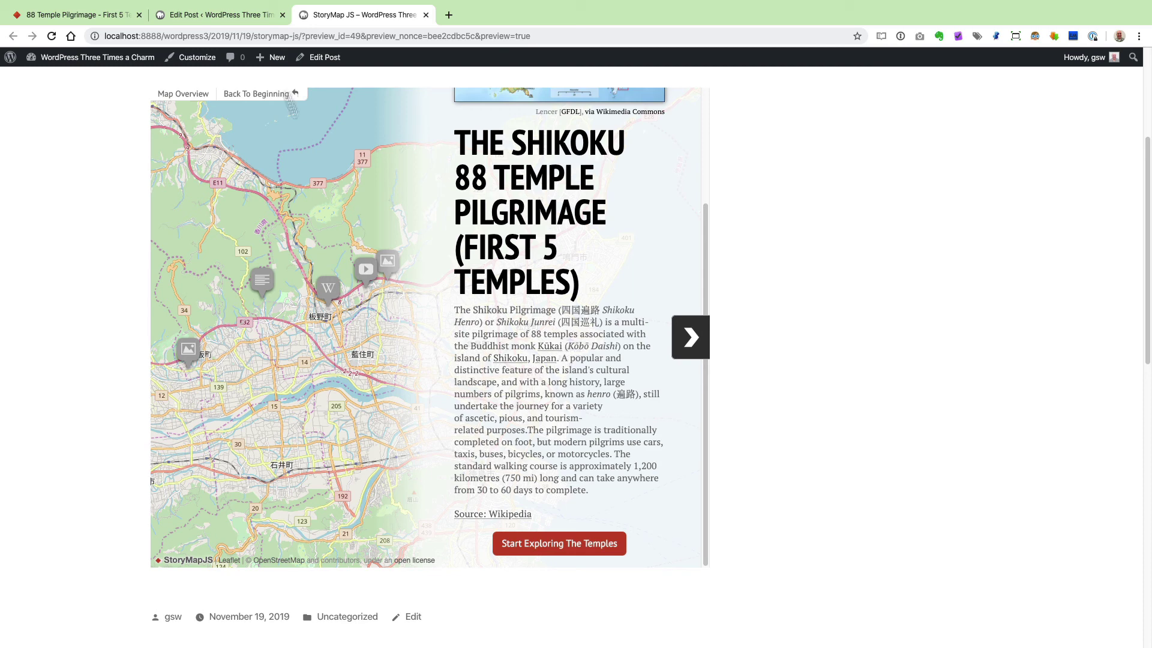
{"action": "left_click", "coordinate": [331, 62]}
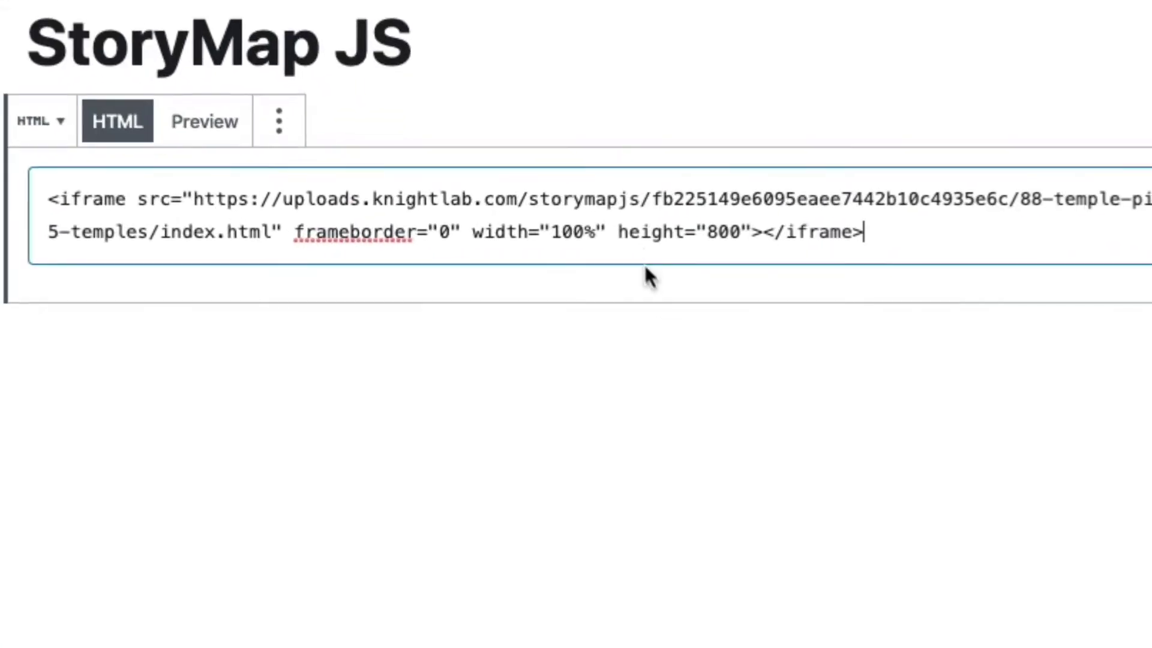
- Change the StoryMap iframe height from 800 to 1100 and publish the post
{"action": "left_click_drag", "start_coordinate": [619, 232], "coordinate": [739, 239]}
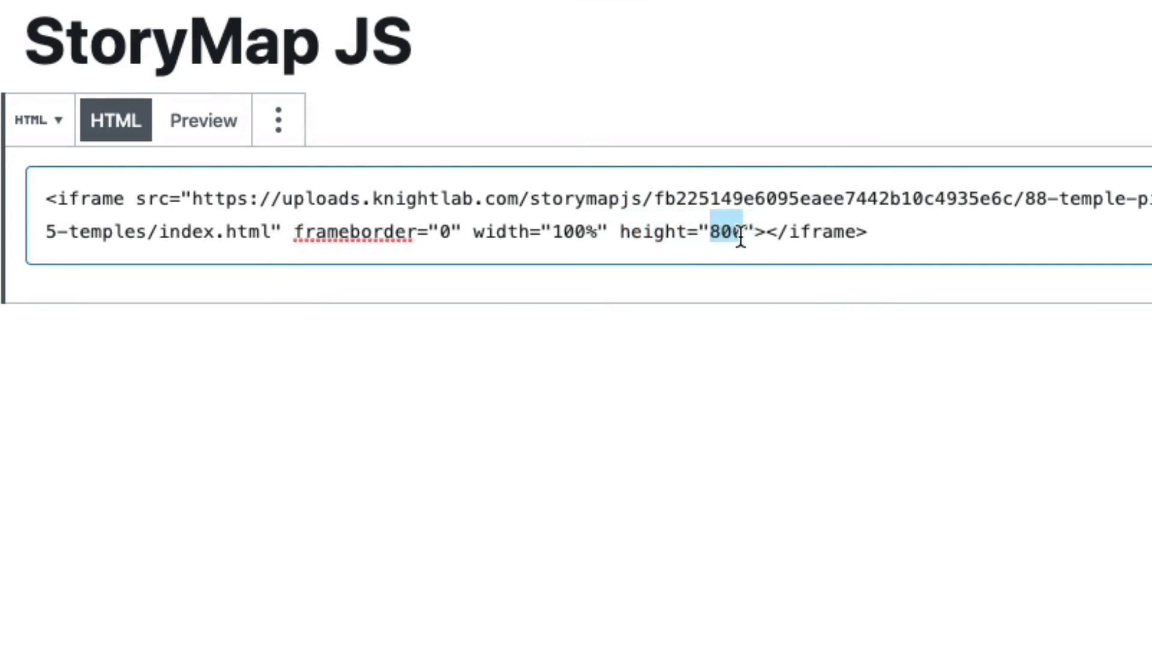
{"action": "type", "text": "1100"}
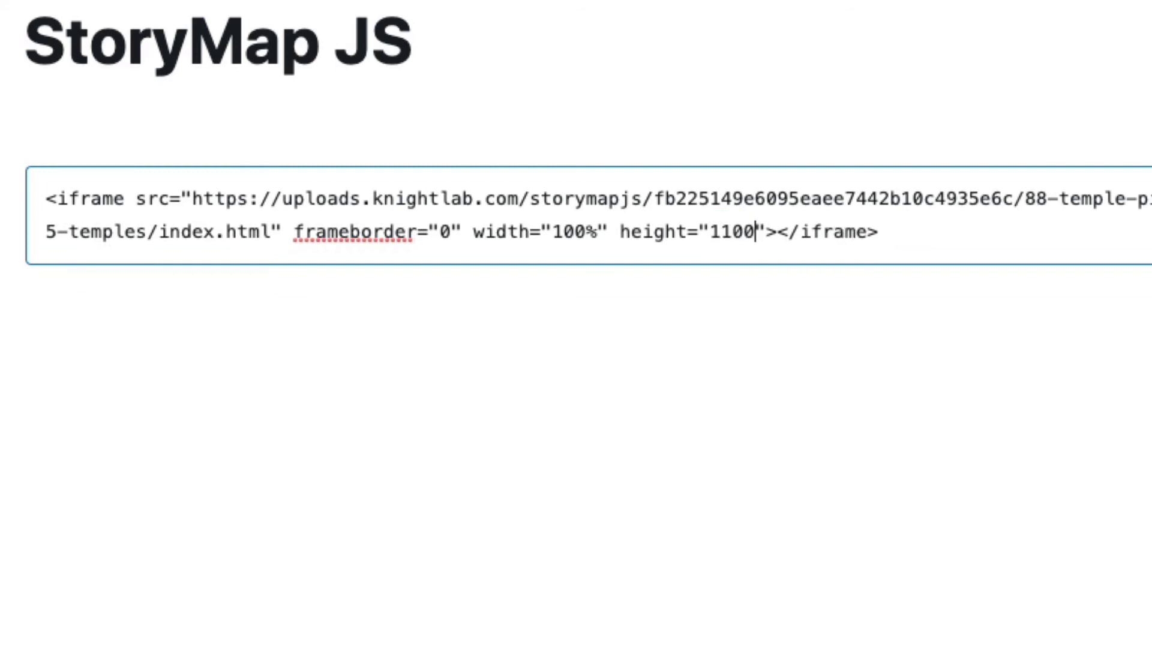
{"action": "left_click", "coordinate": [1067, 86]}
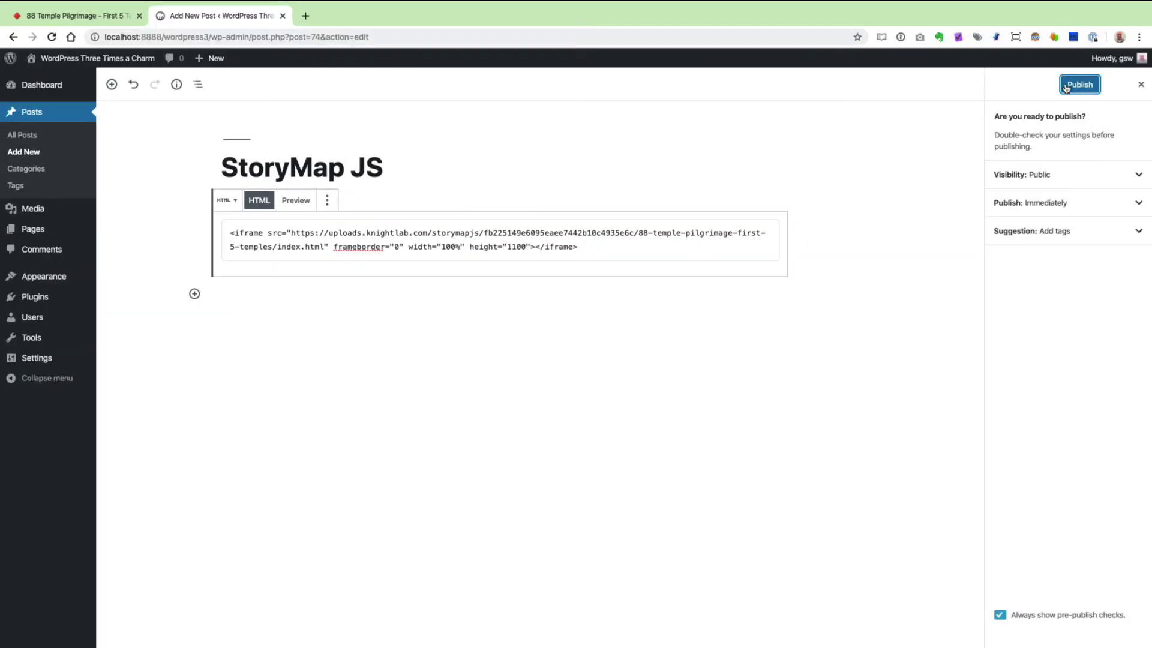
{"action": "left_click", "coordinate": [1071, 85]}
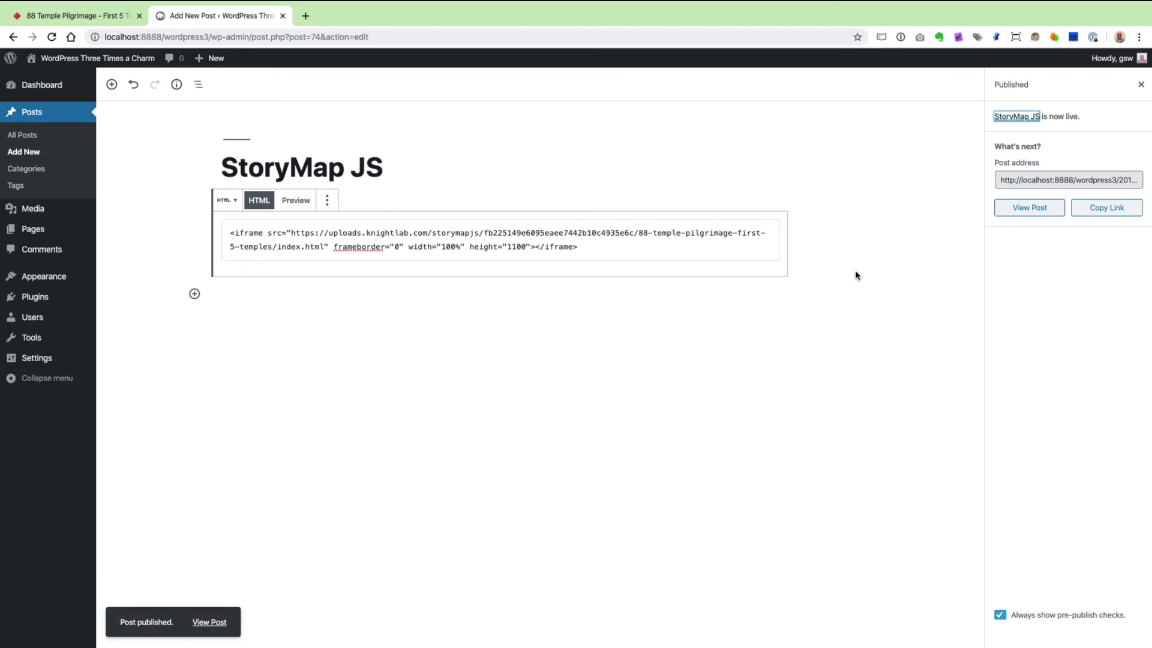
- View the live post page and scroll through the embedded Shikoku StoryMap
{"action": "left_click", "coordinate": [1020, 209]}
{"action": "scroll", "coordinate": [743, 445], "scroll_direction": "down", "scroll_amount": 5}
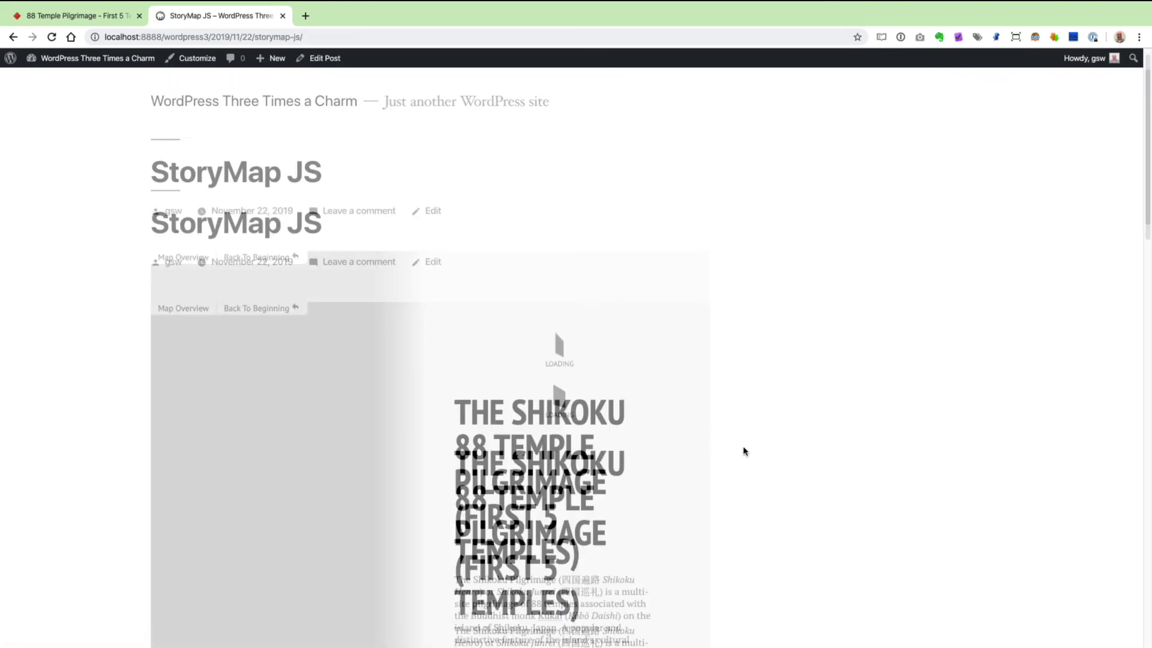
{"action": "scroll", "coordinate": [743, 451], "scroll_direction": "down", "scroll_amount": 3}
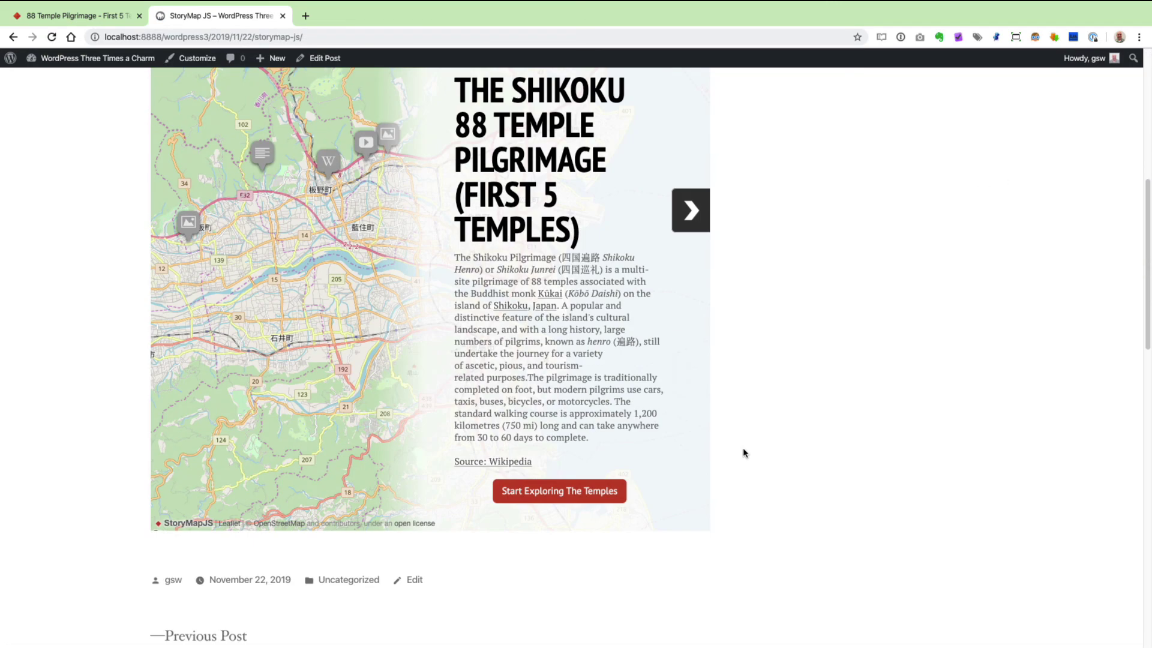
{"action": "scroll", "coordinate": [650, 506], "scroll_direction": "up", "scroll_amount": 1}
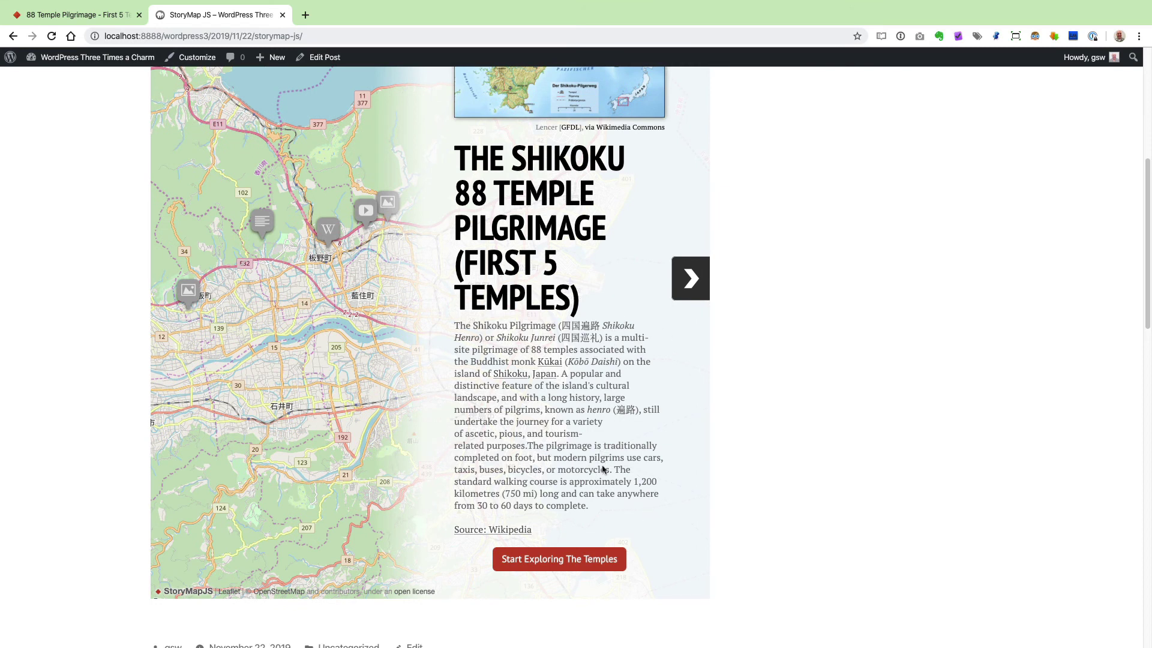